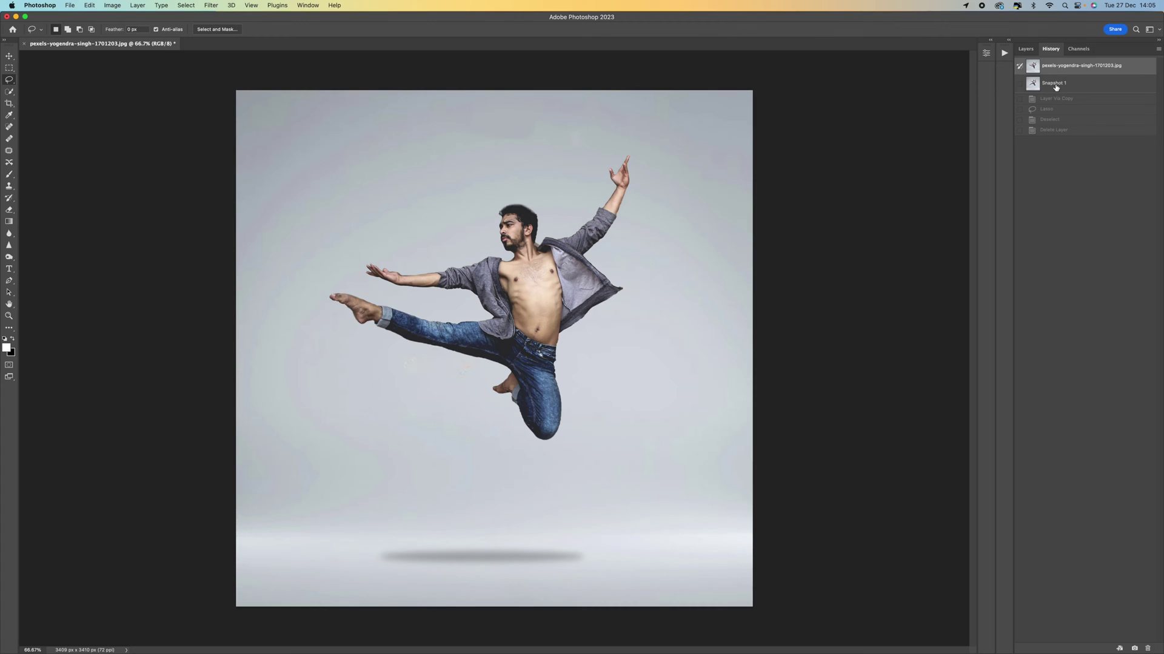
Toggle between History's Snapshot 1 and the original state, ending on the original with Layers showing
click(1055, 88)
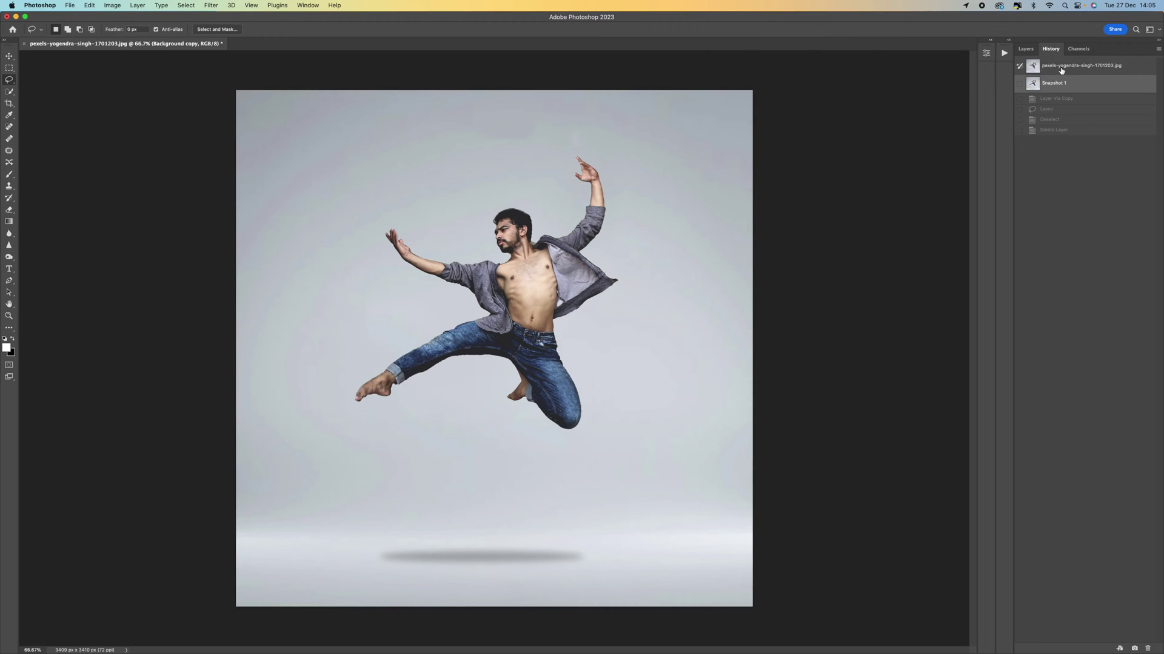
click(1061, 66)
click(1061, 87)
click(1063, 68)
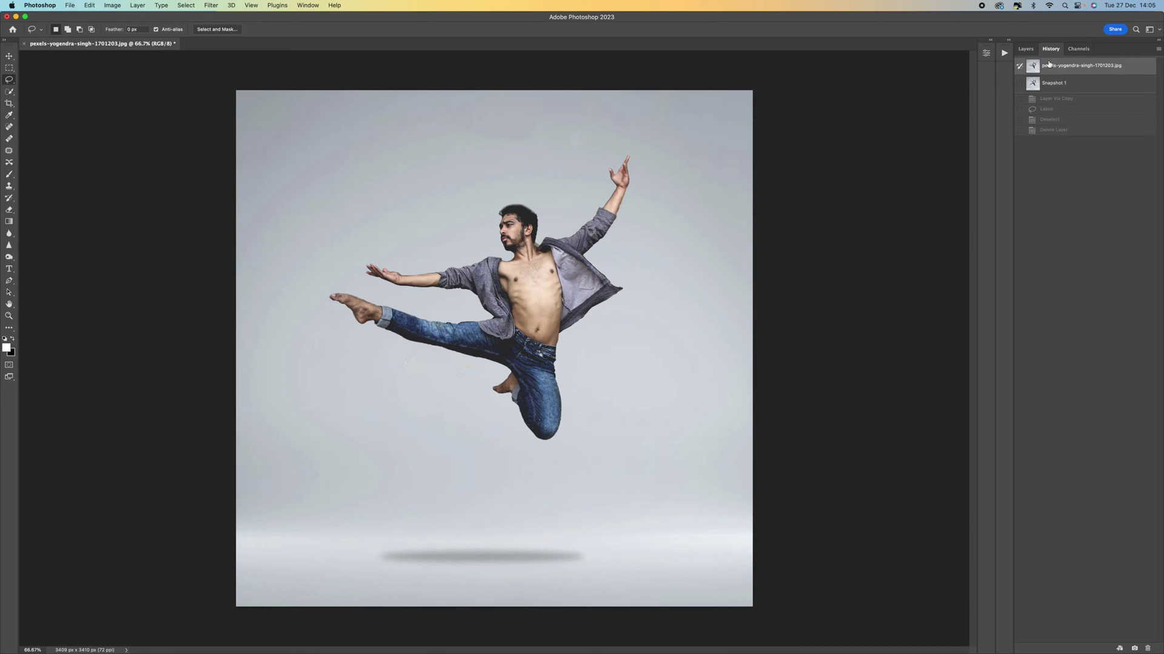
click(1027, 50)
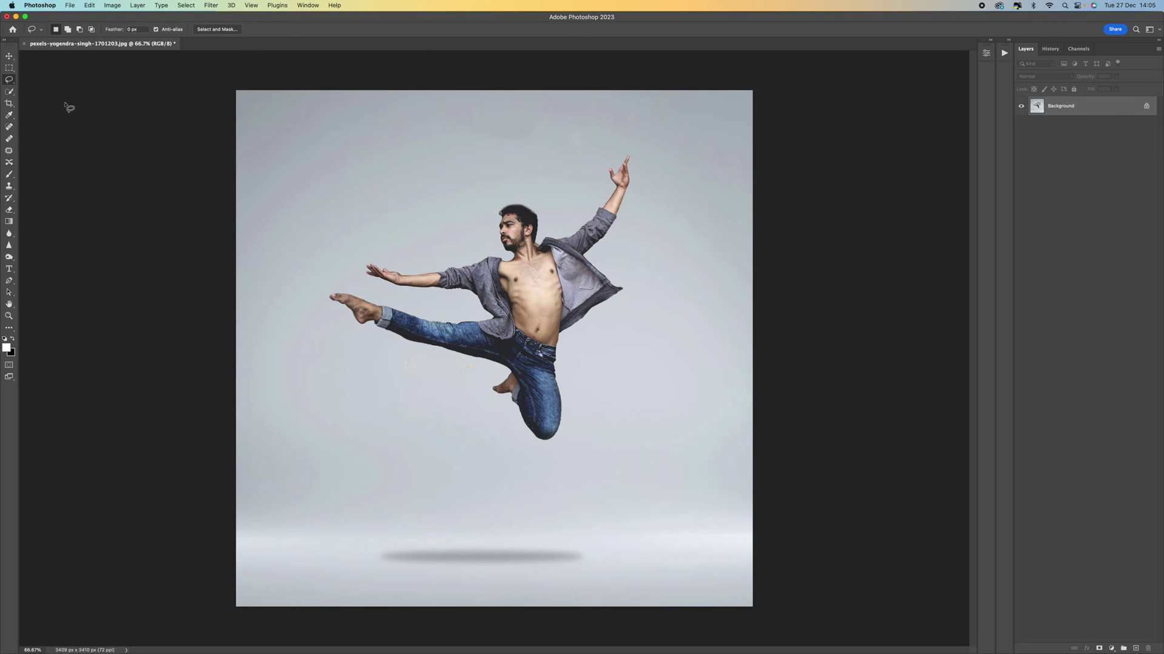
Select the dancer with Quick Selection's Select Subject, then brush-fix the jeans and shirt-lining edges at 200% zoom
click(10, 93)
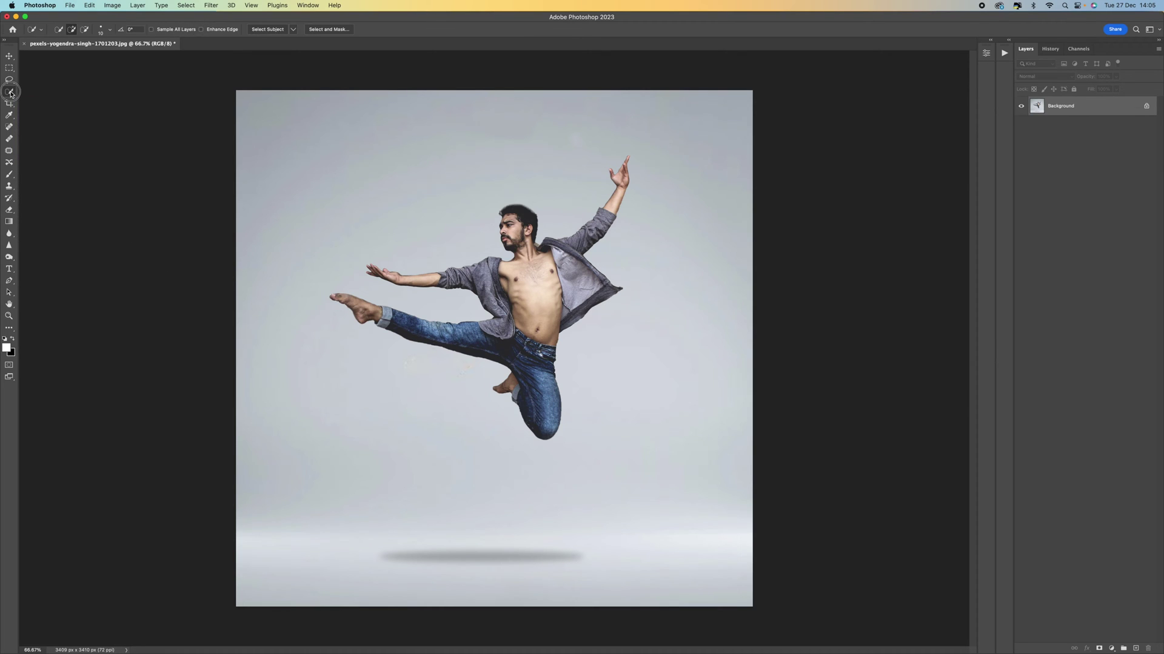
click(260, 31)
key(super+equal)
key(super+equal)
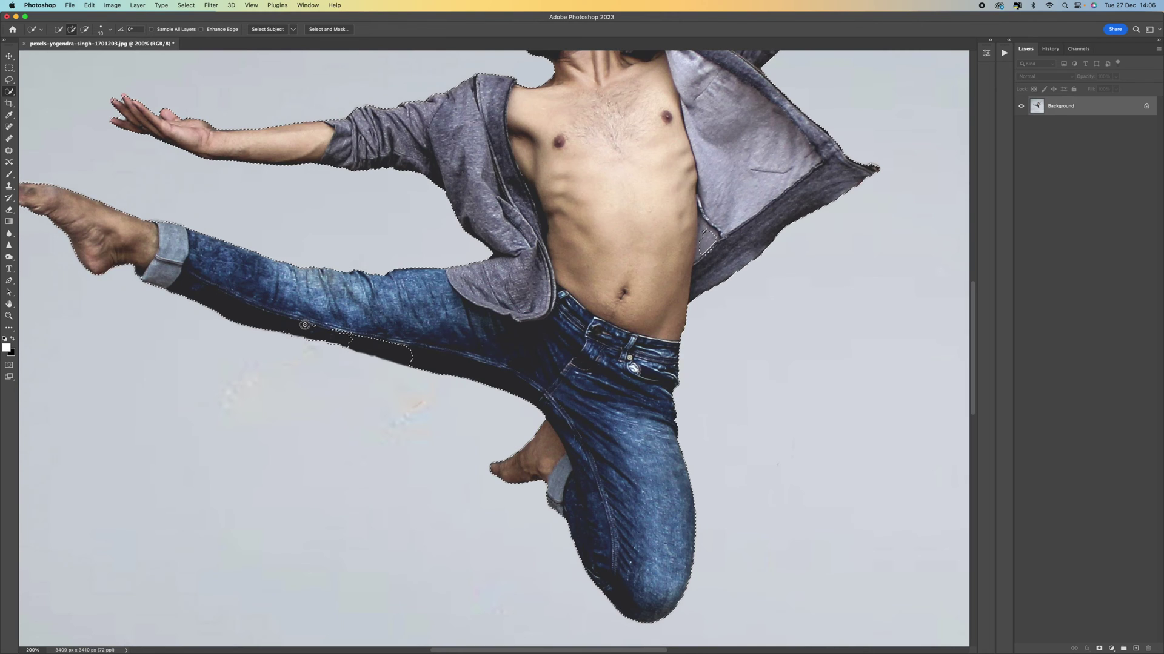
drag(360, 340, 460, 364)
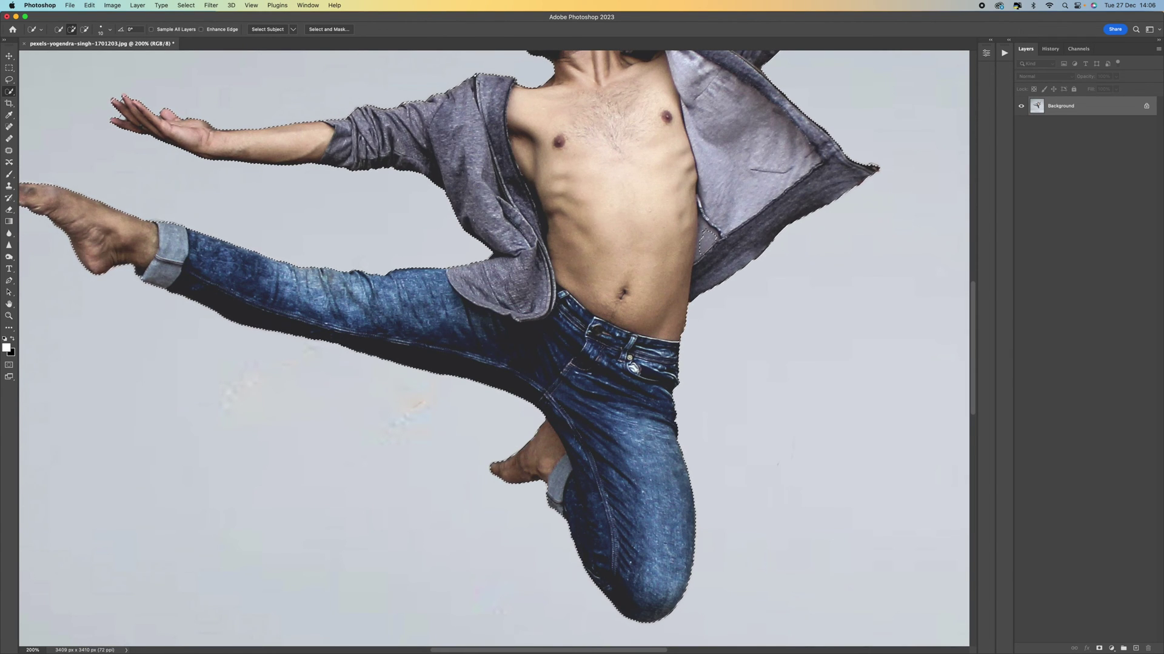
mouse_move(710, 234)
mouse_down()
mouse_move(710, 303)
mouse_move(692, 361)
mouse_up()
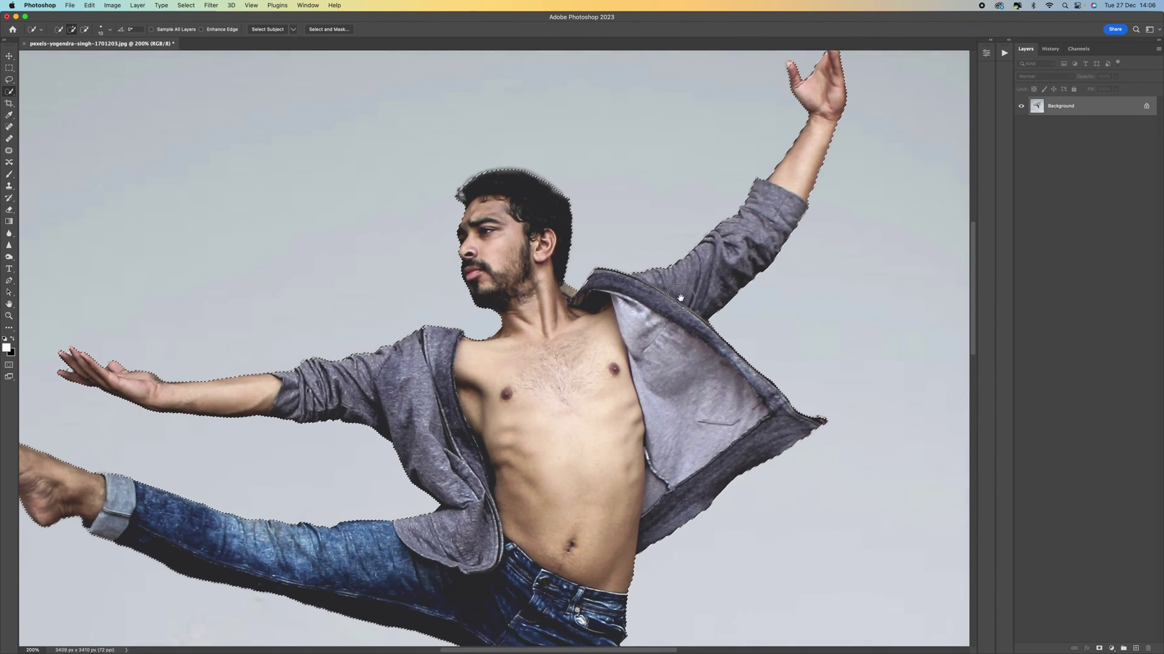
key(ctrl+minus)
key(ctrl+minus)
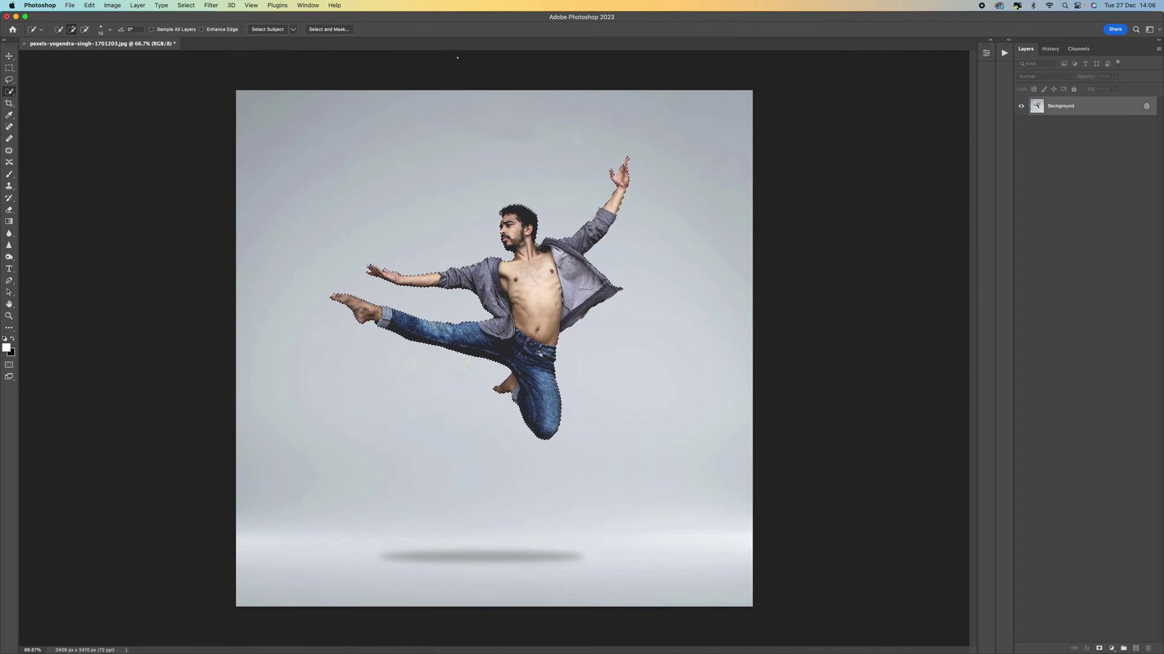
Output the dancer through Select and Mask as a New Layer with Layer Mask
click(322, 30)
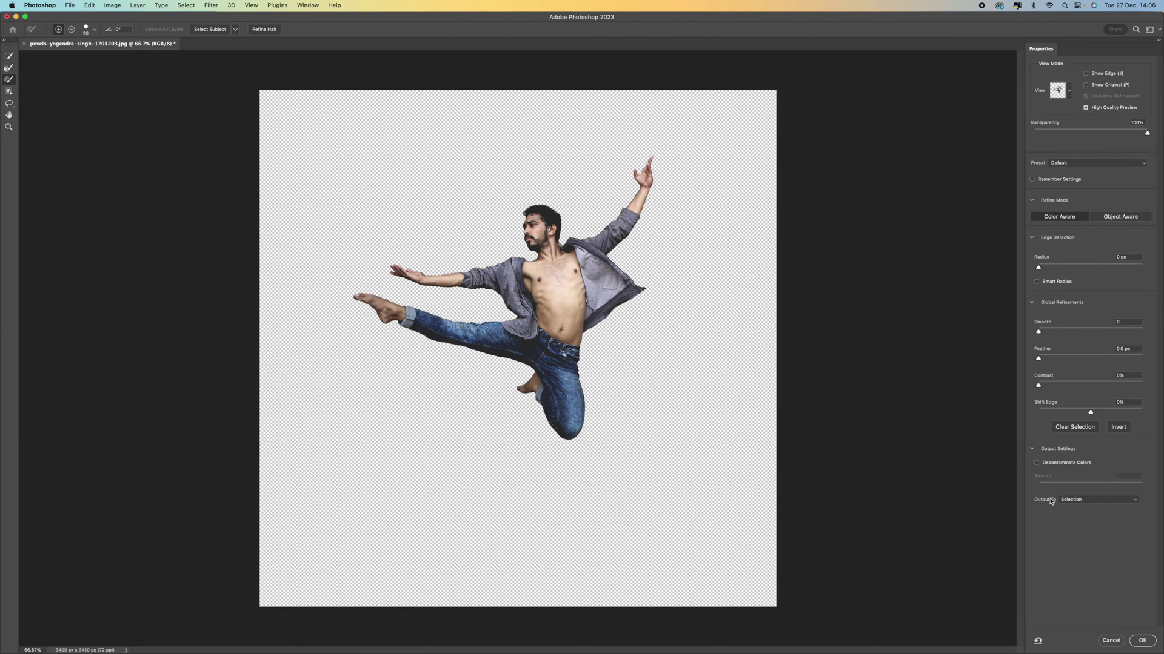
click(1070, 501)
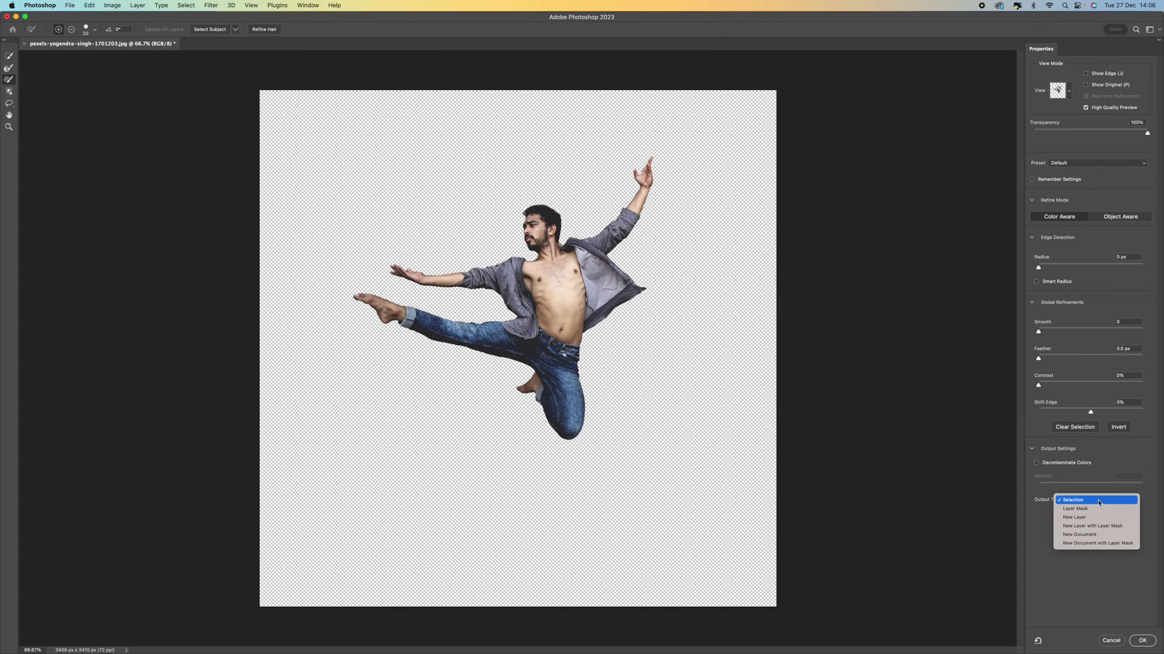
click(1099, 526)
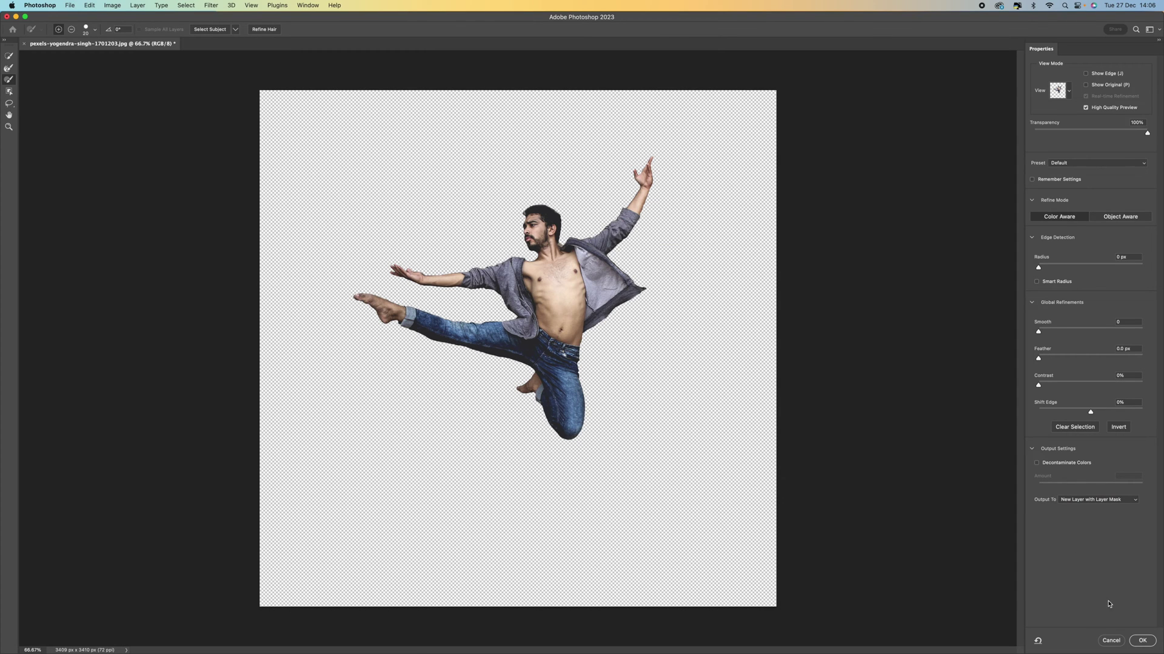
click(1137, 642)
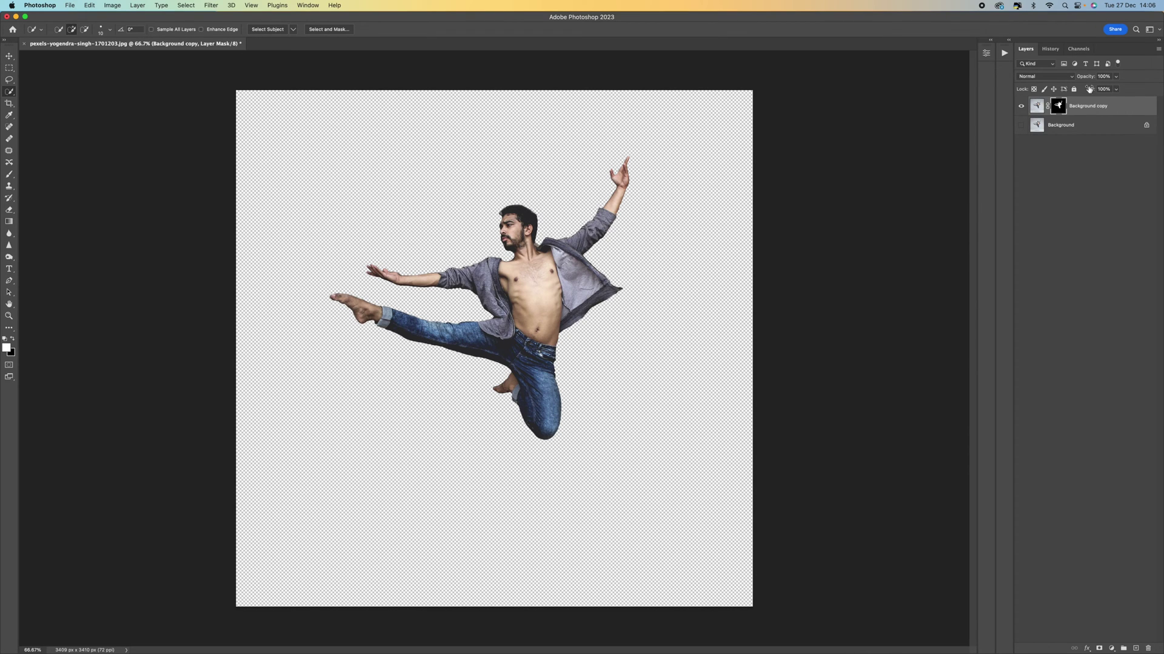
Convert Background copy to a Smart Object, hide it, and show and select the Background layer
right_click(1094, 108)
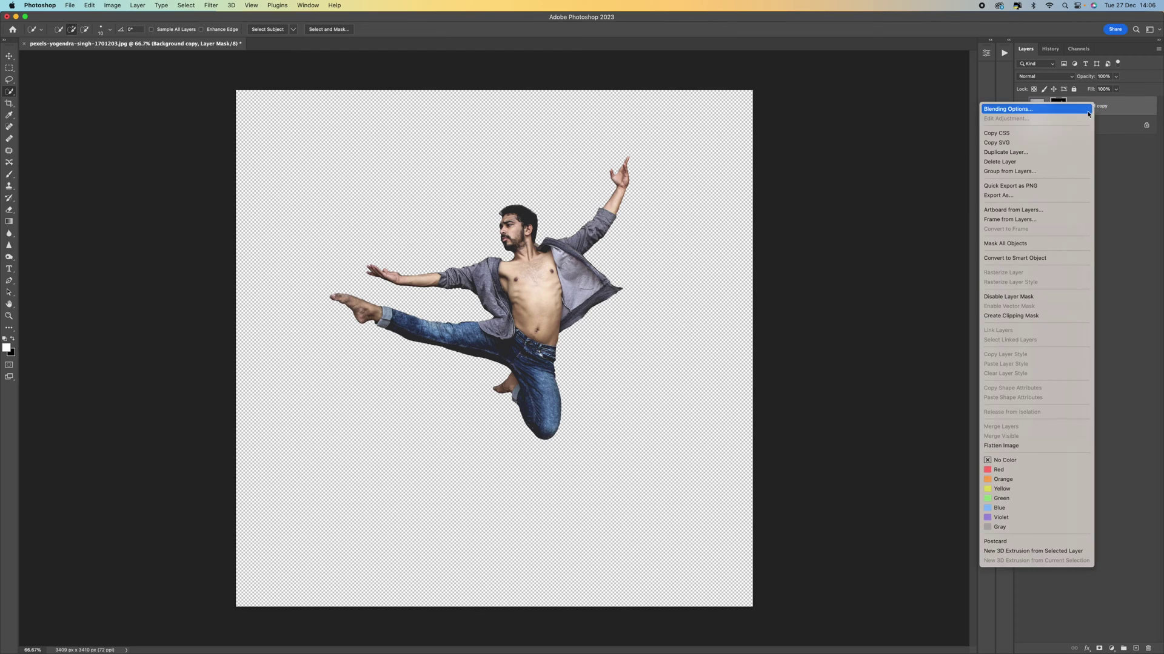
click(1073, 259)
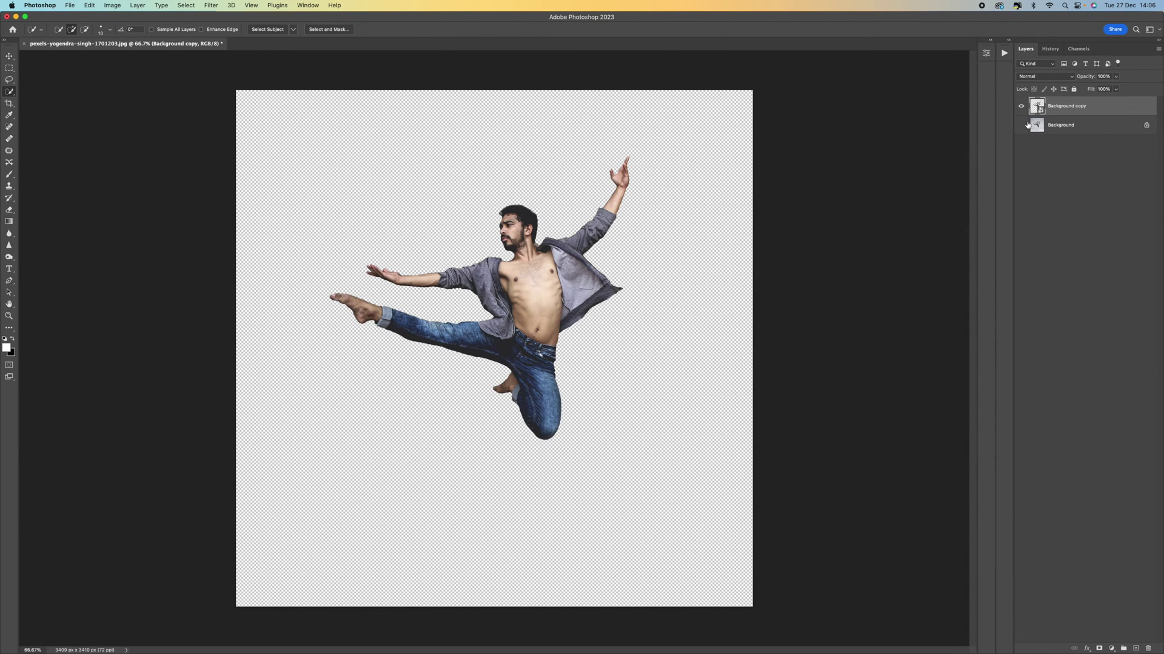
click(1021, 107)
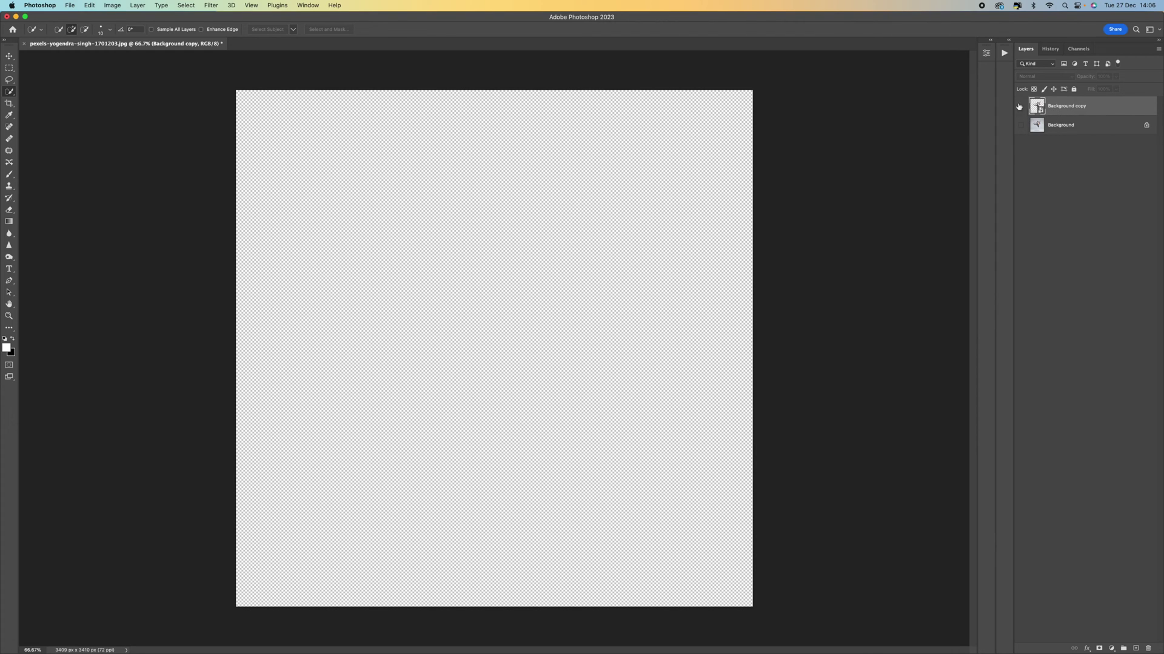
click(1022, 126)
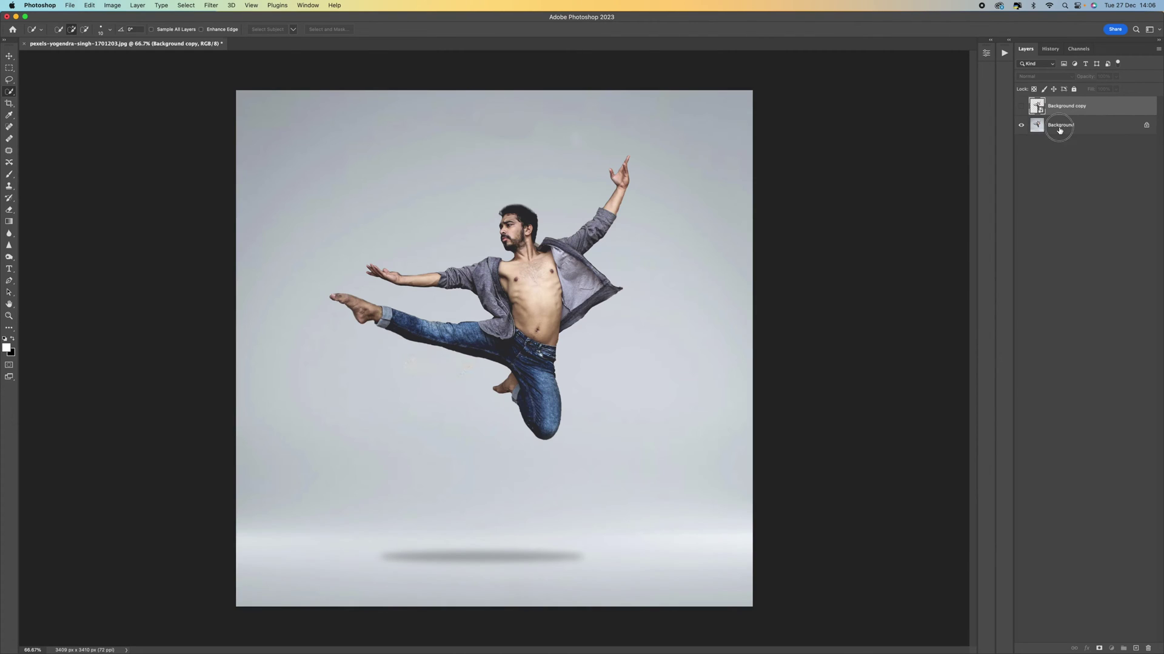
click(1042, 127)
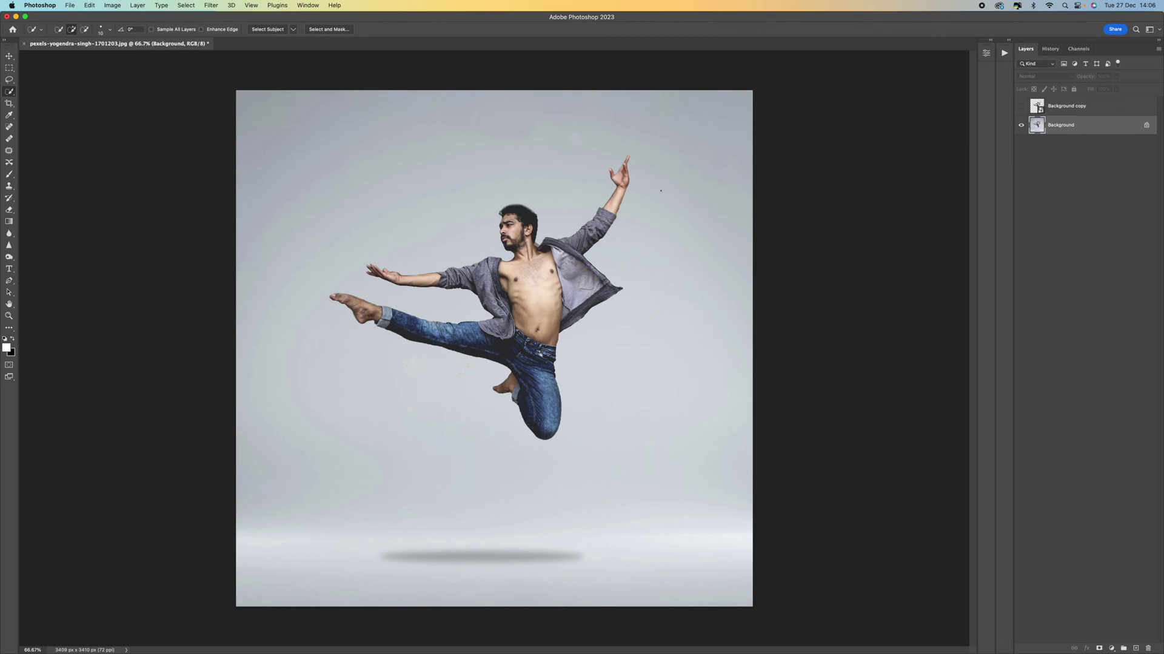
Lasso the dancer on Background, Content-Aware fill it away, deselect, and show Background copy again
click(9, 79)
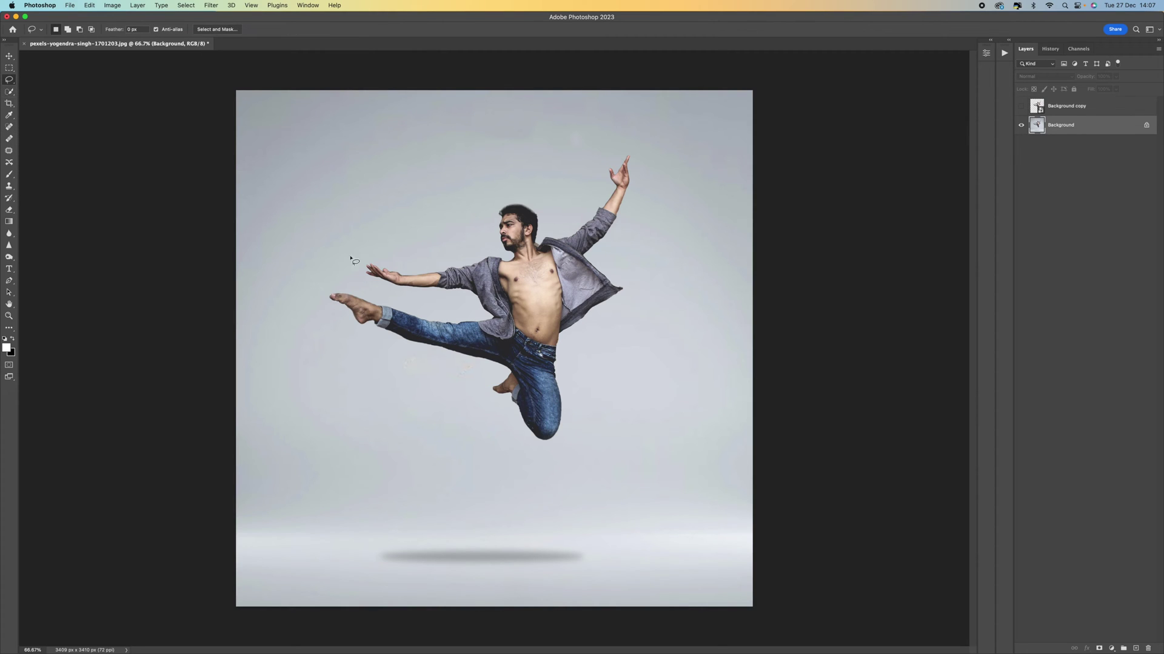
mouse_move(395, 251)
mouse_down()
mouse_move(363, 252)
mouse_move(352, 272)
mouse_move(319, 282)
mouse_move(322, 315)
mouse_move(397, 359)
mouse_move(496, 375)
mouse_move(482, 389)
mouse_move(504, 444)
mouse_move(536, 455)
mouse_move(558, 448)
mouse_move(592, 333)
mouse_move(639, 309)
mouse_move(640, 272)
mouse_move(604, 258)
mouse_move(635, 221)
mouse_move(656, 160)
mouse_move(638, 142)
mouse_move(588, 168)
mouse_move(586, 202)
mouse_move(551, 219)
mouse_move(510, 181)
mouse_move(475, 208)
mouse_move(493, 238)
mouse_move(397, 251)
mouse_up()
key(shift)
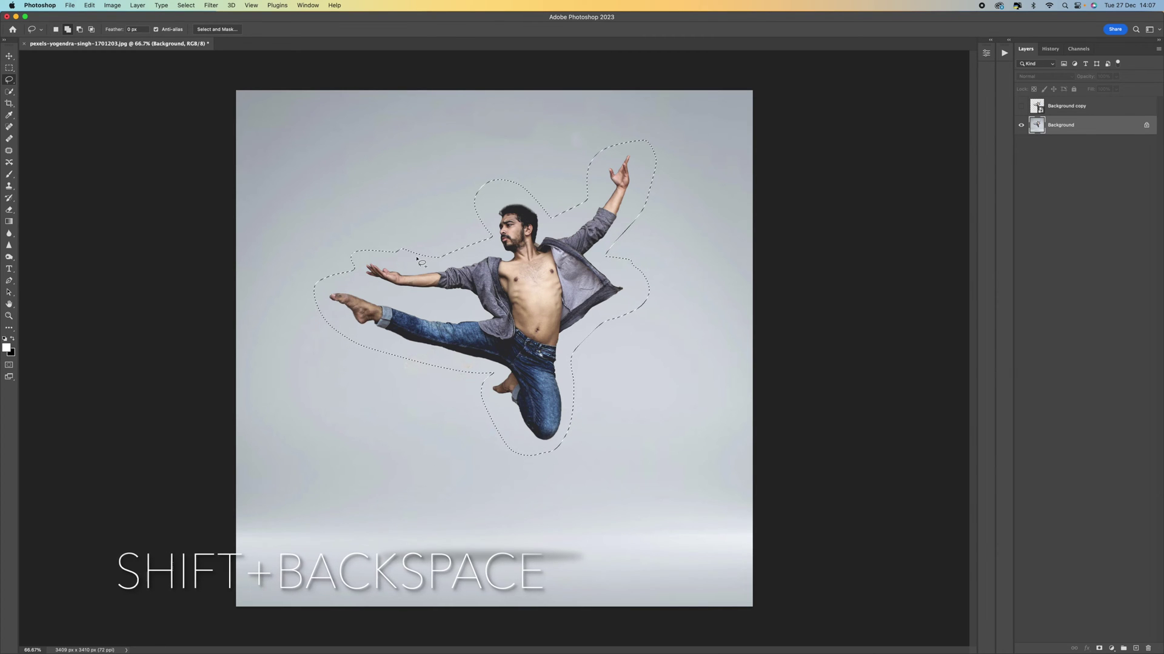
key(shift+BackSpace)
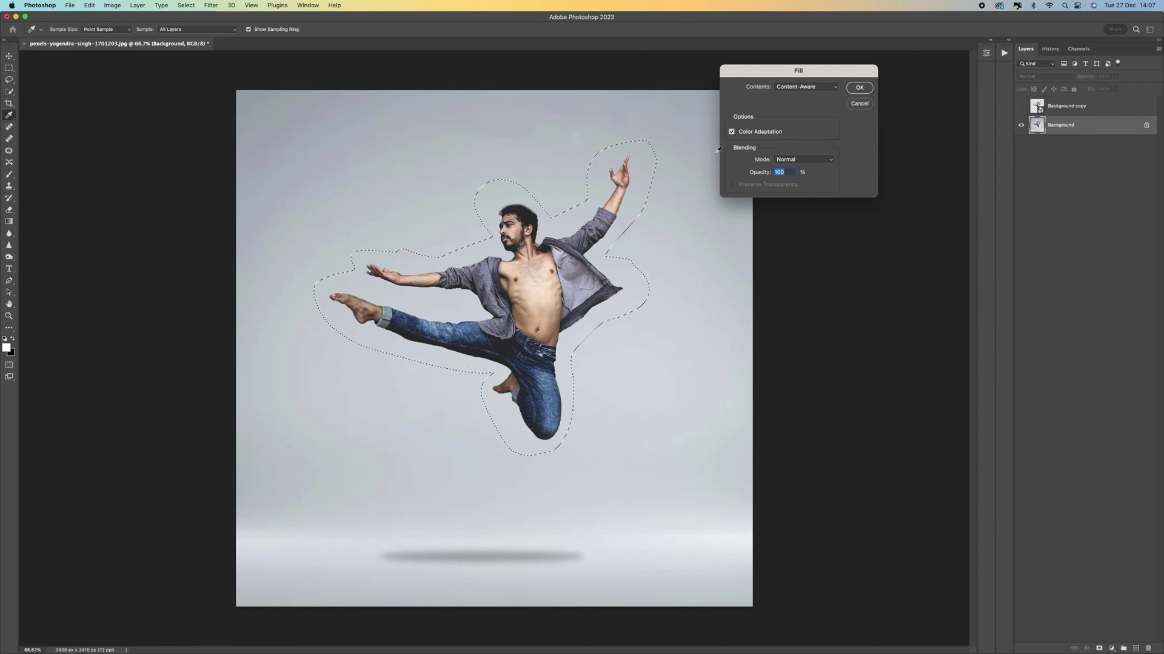
click(855, 88)
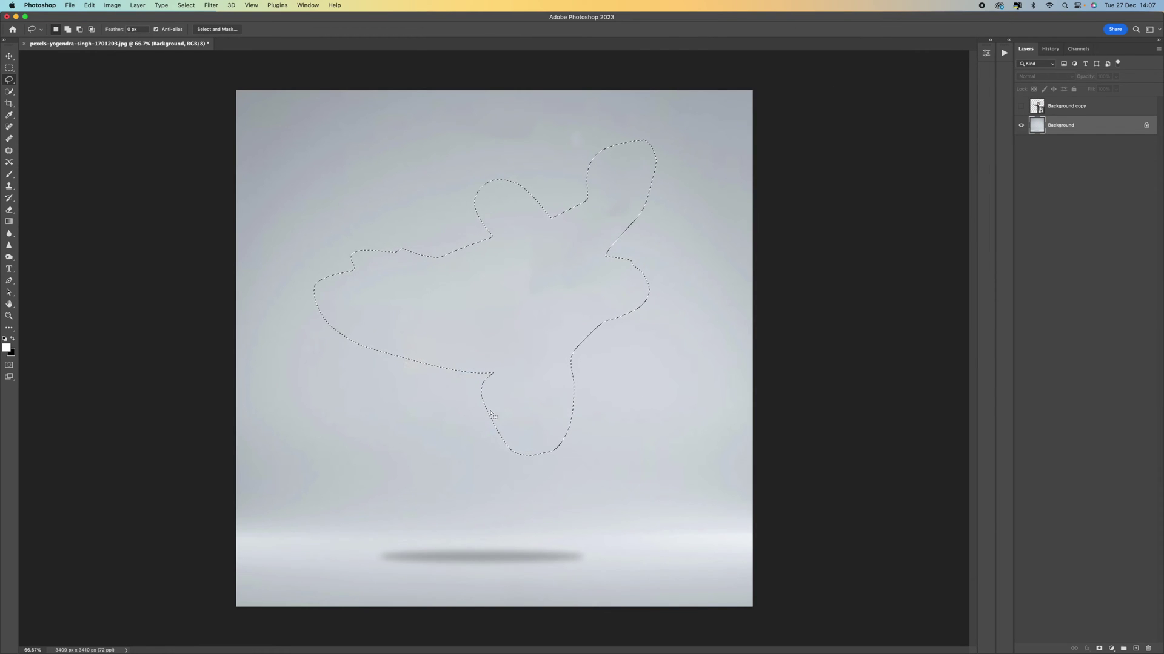
key(super+d)
click(1020, 107)
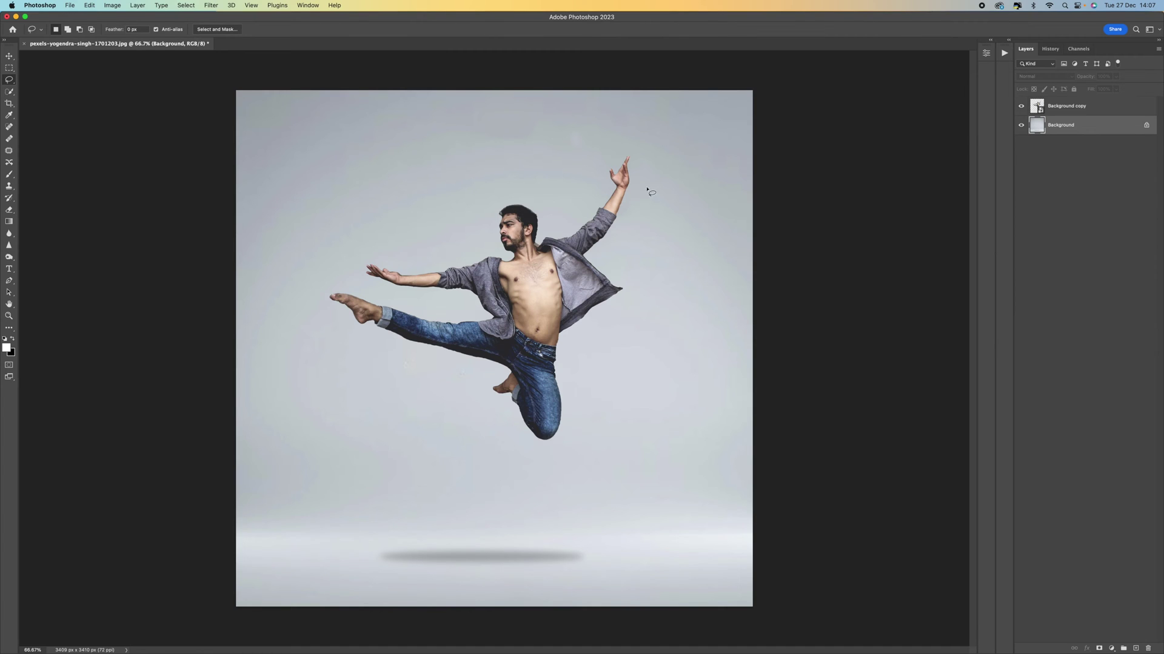
Start Puppet Warp on the Background copy cutout with Show Mesh off, zoomed to 100%
click(1021, 107)
click(1021, 107)
click(1075, 110)
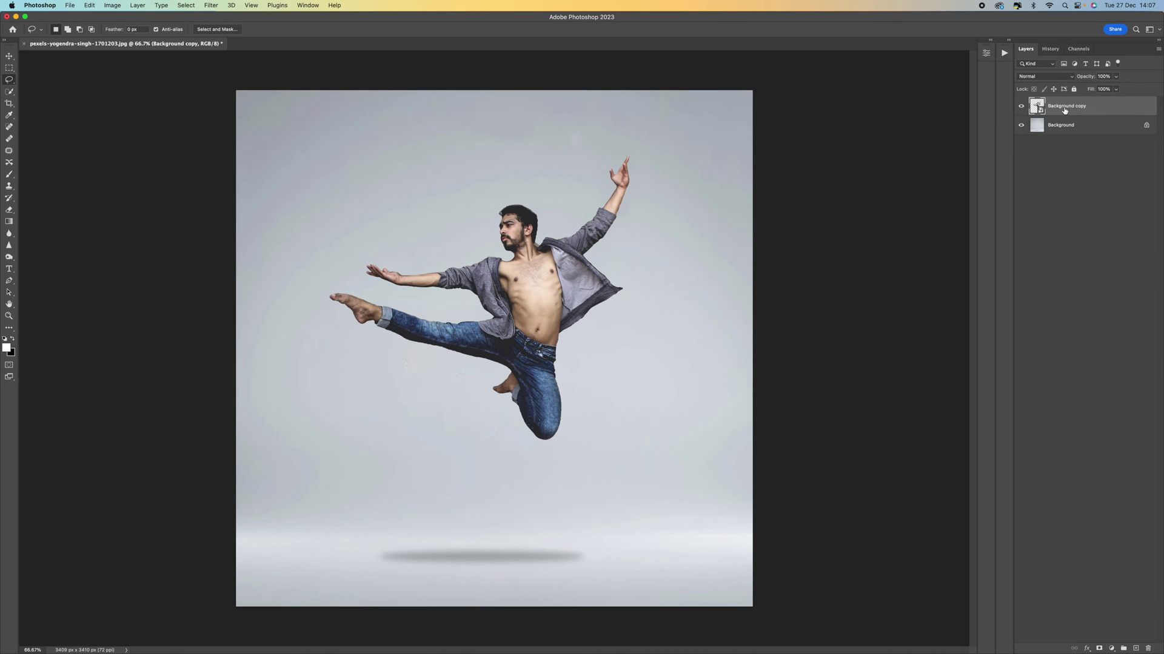
click(90, 5)
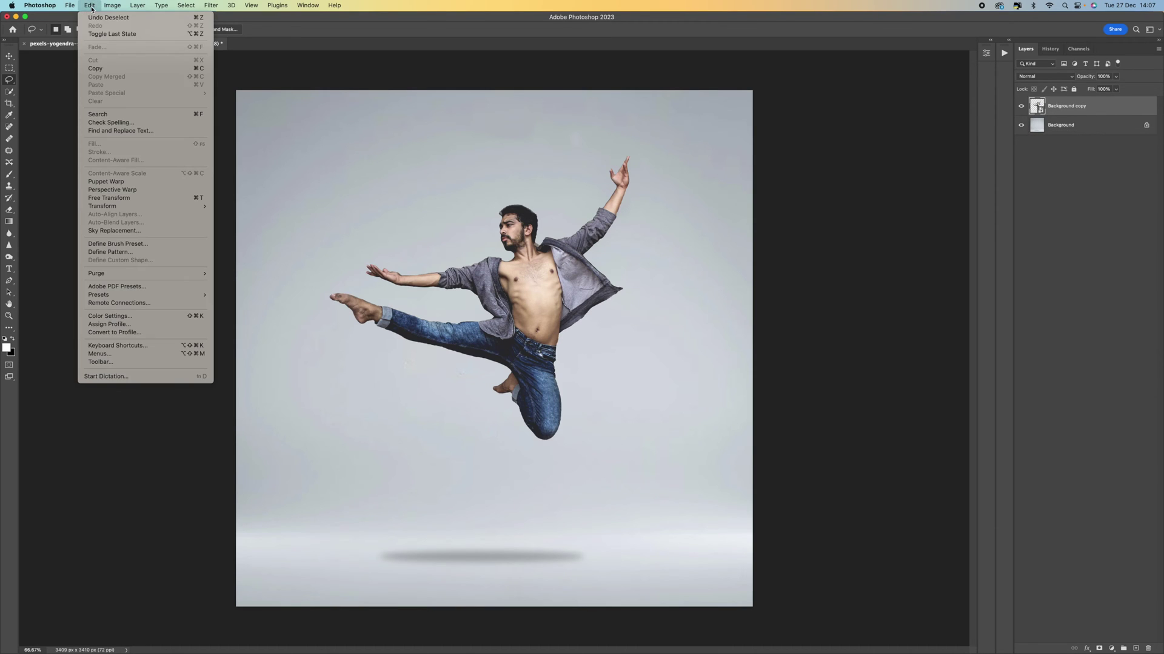
click(112, 183)
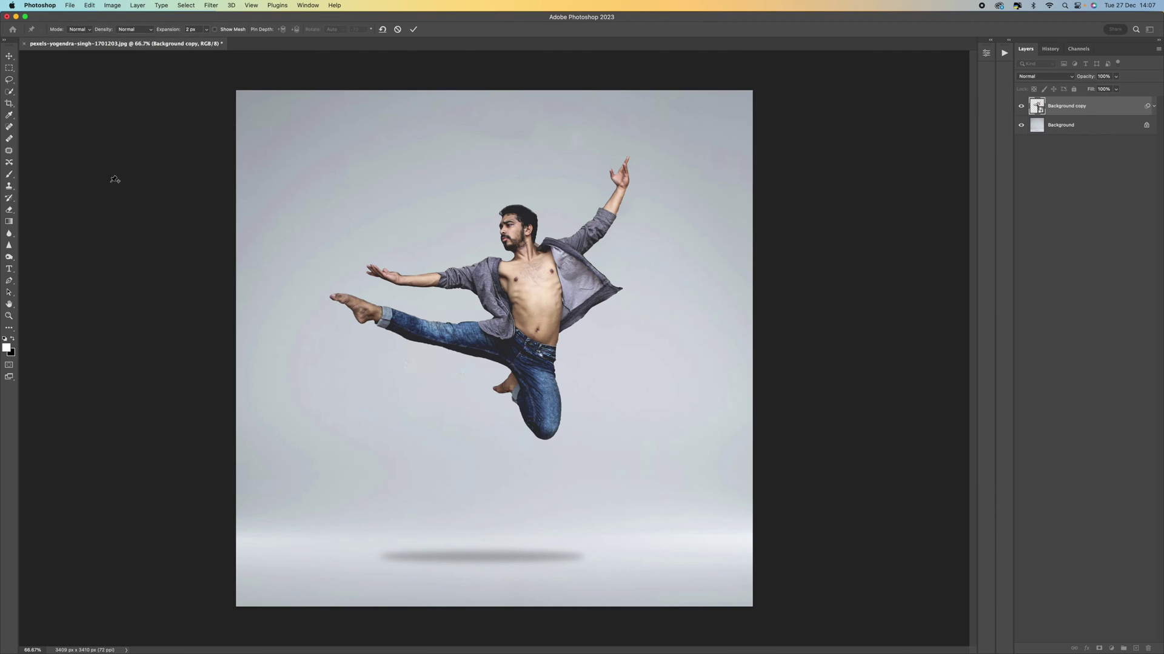
click(215, 30)
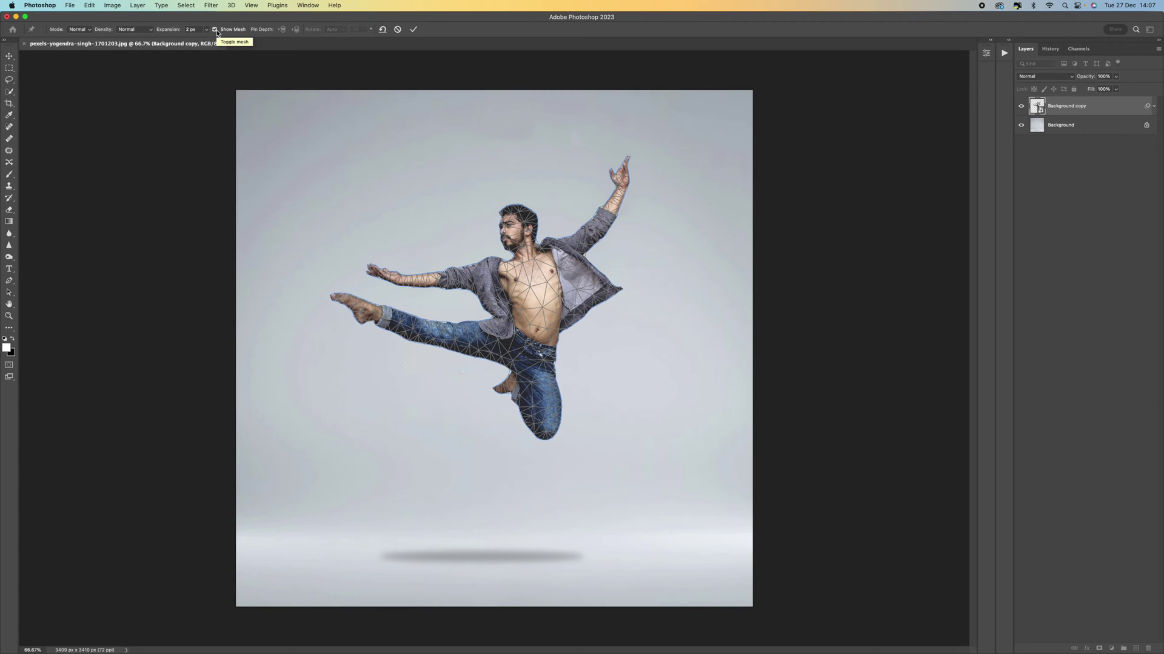
click(214, 30)
click(215, 30)
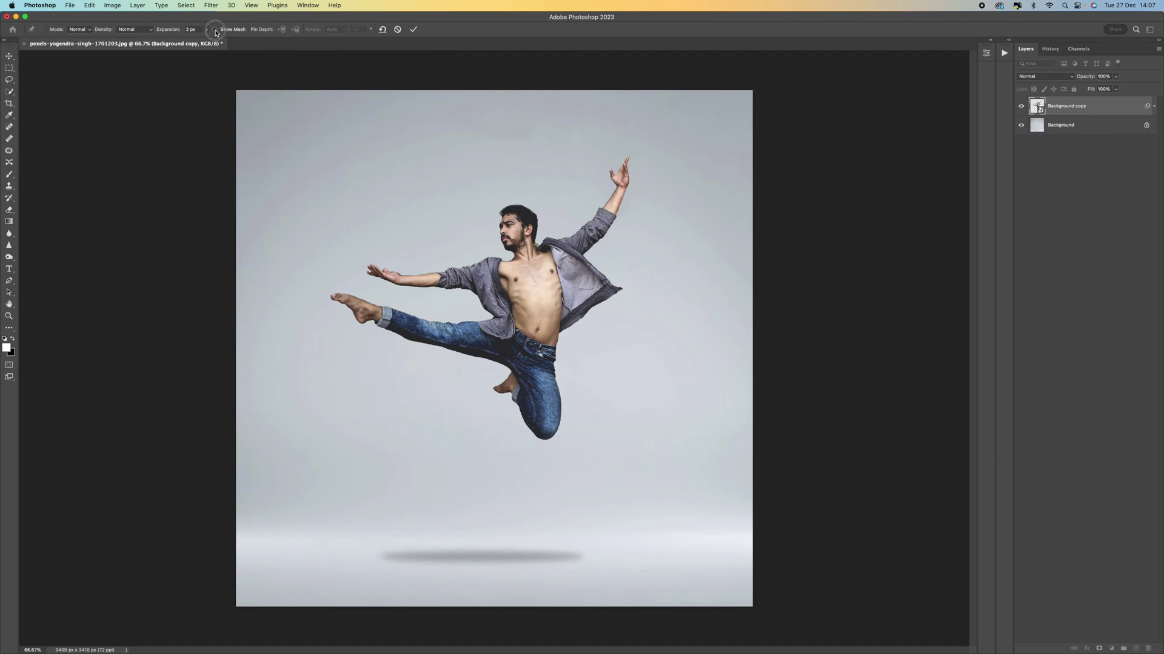
key(super+plus)
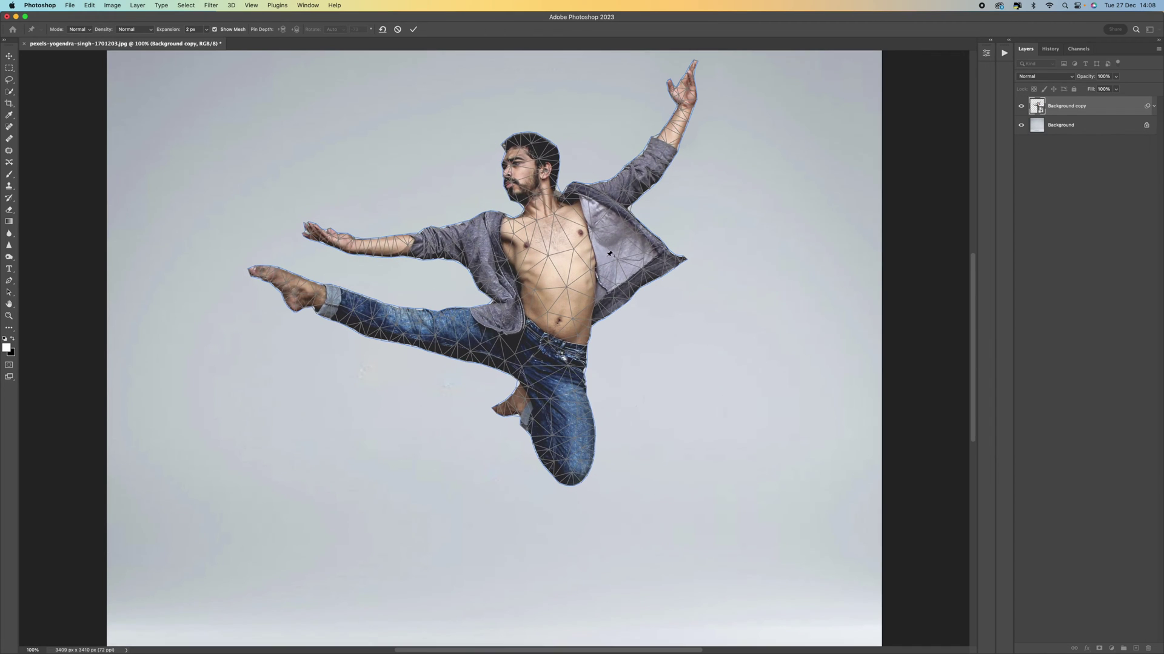
click(214, 30)
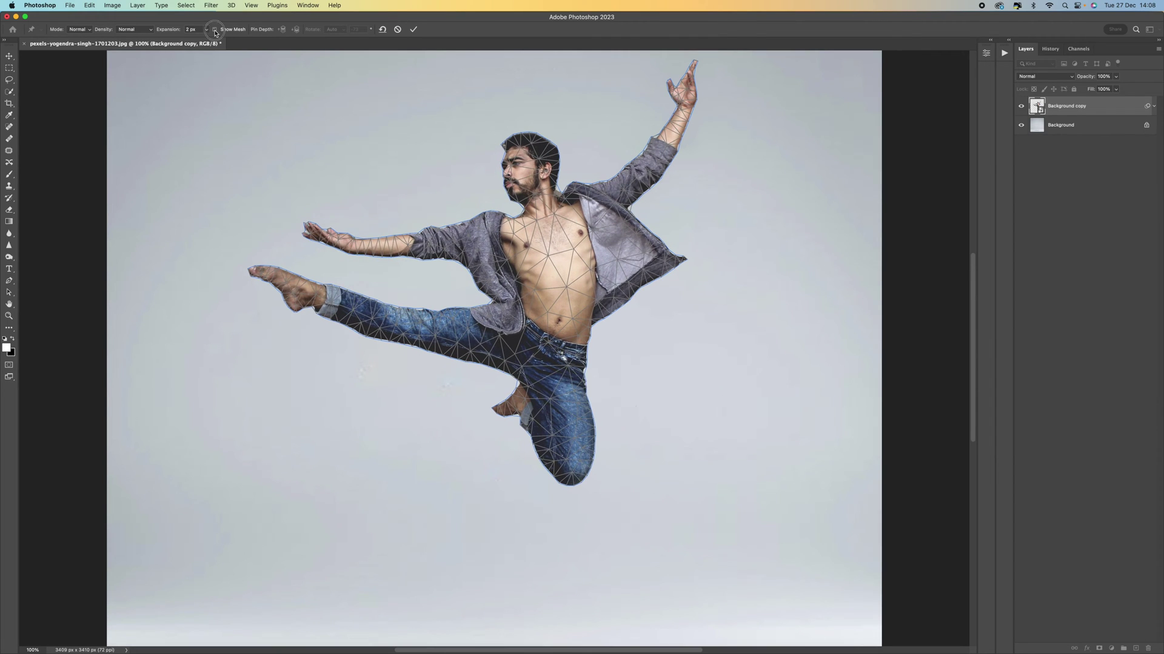
Place pins on the wrist, upper arm, elbow, thigh, ankle, knee, hip and head
click(681, 109)
click(654, 167)
click(434, 240)
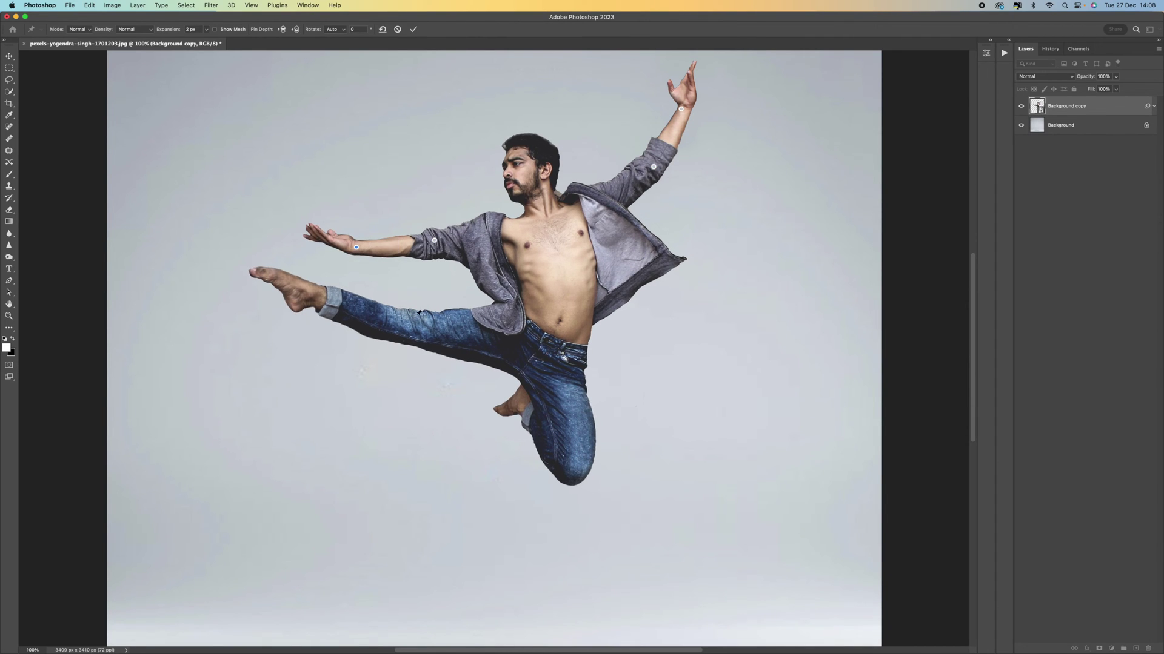
click(432, 326)
click(336, 299)
click(574, 473)
click(578, 371)
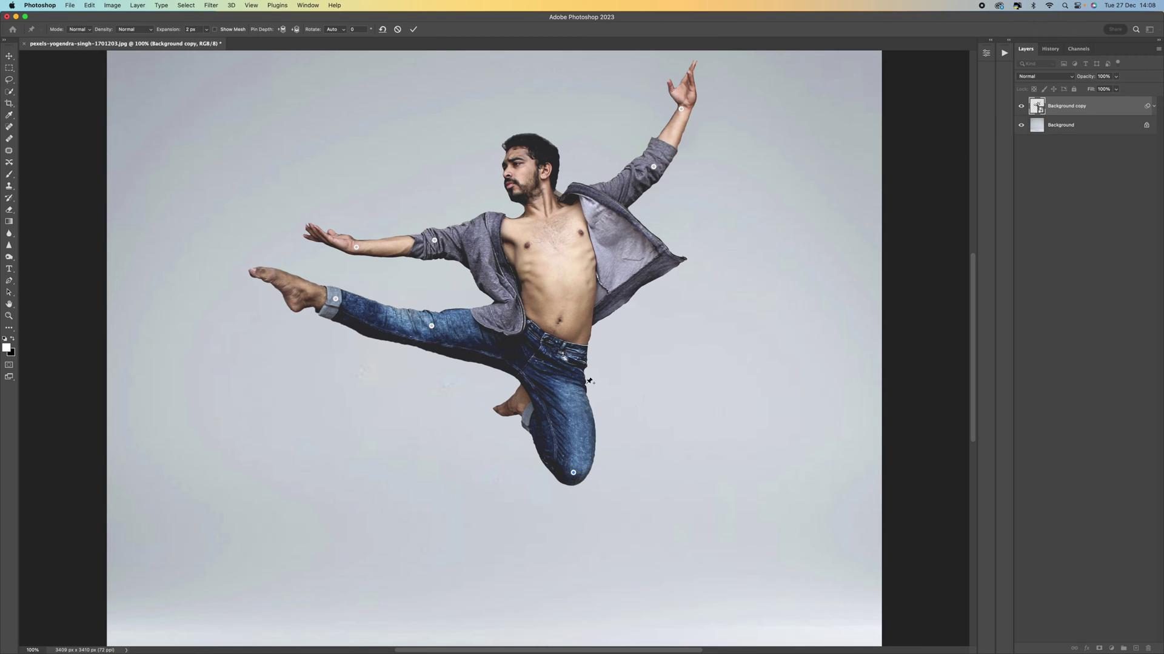
click(517, 145)
Drag the wrist, elbow and hand pins to bend the arm upward and tilt the head
key(super+minus)
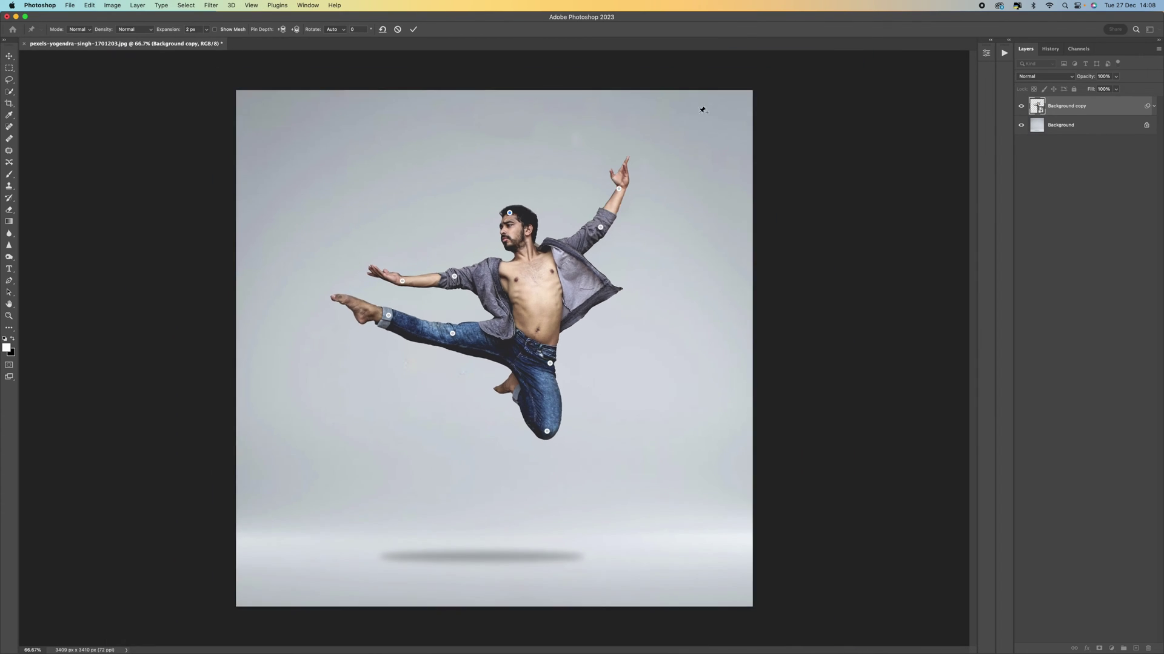
drag(619, 190, 604, 188)
drag(601, 230, 600, 235)
drag(402, 281, 448, 283)
drag(510, 213, 502, 217)
Lower the extended leg via the thigh, knee and hip pins, then refine the head tilt and elbow
drag(389, 316, 386, 337)
drag(453, 334, 449, 326)
drag(547, 431, 538, 434)
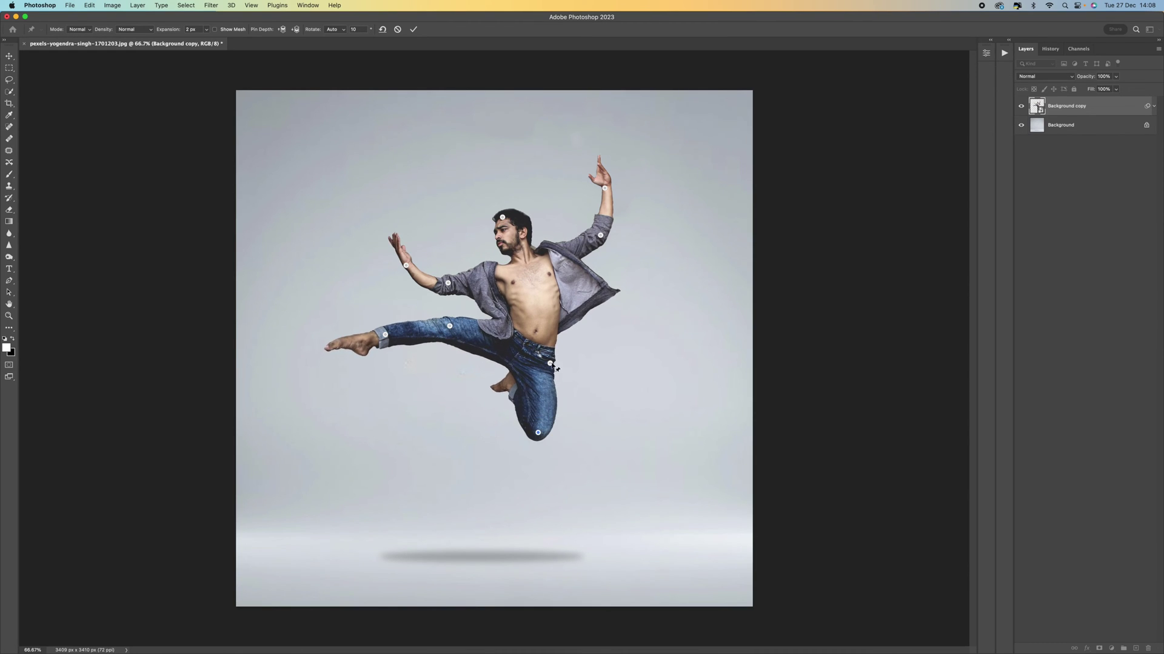
drag(554, 358, 555, 362)
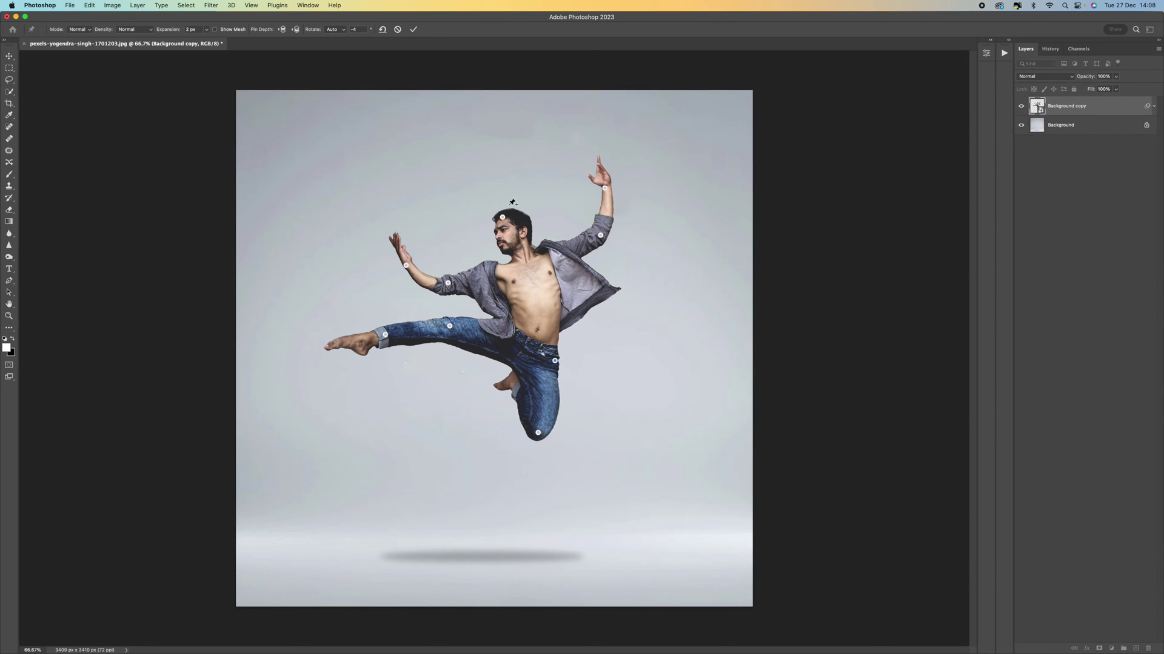
drag(502, 217, 507, 216)
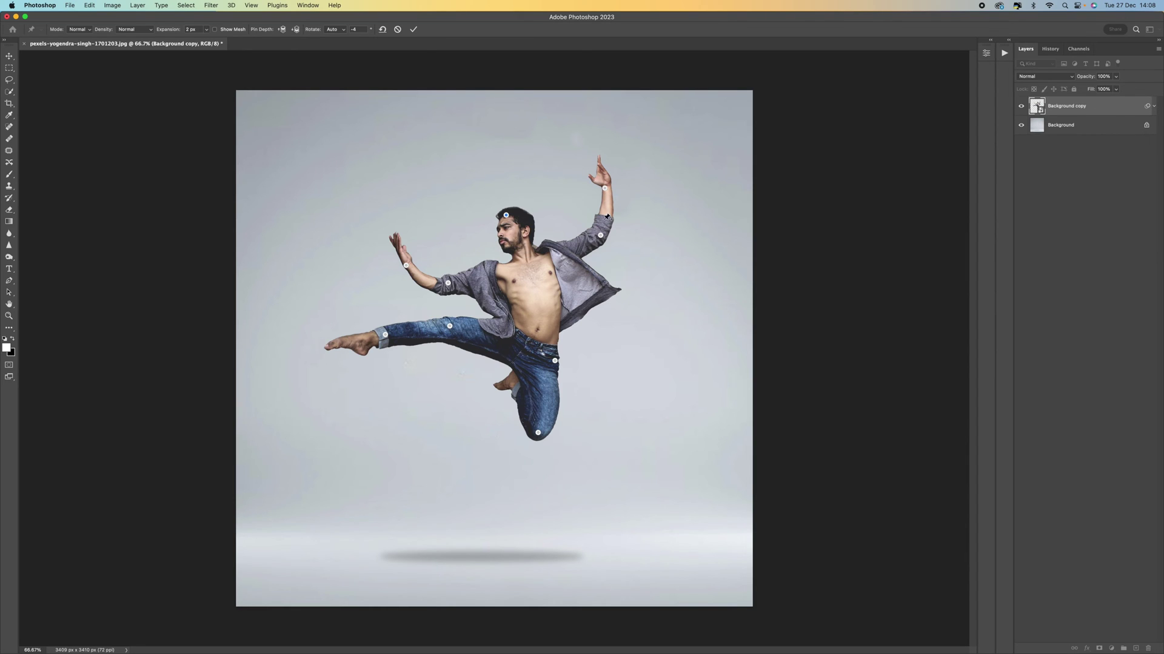
drag(600, 235, 601, 239)
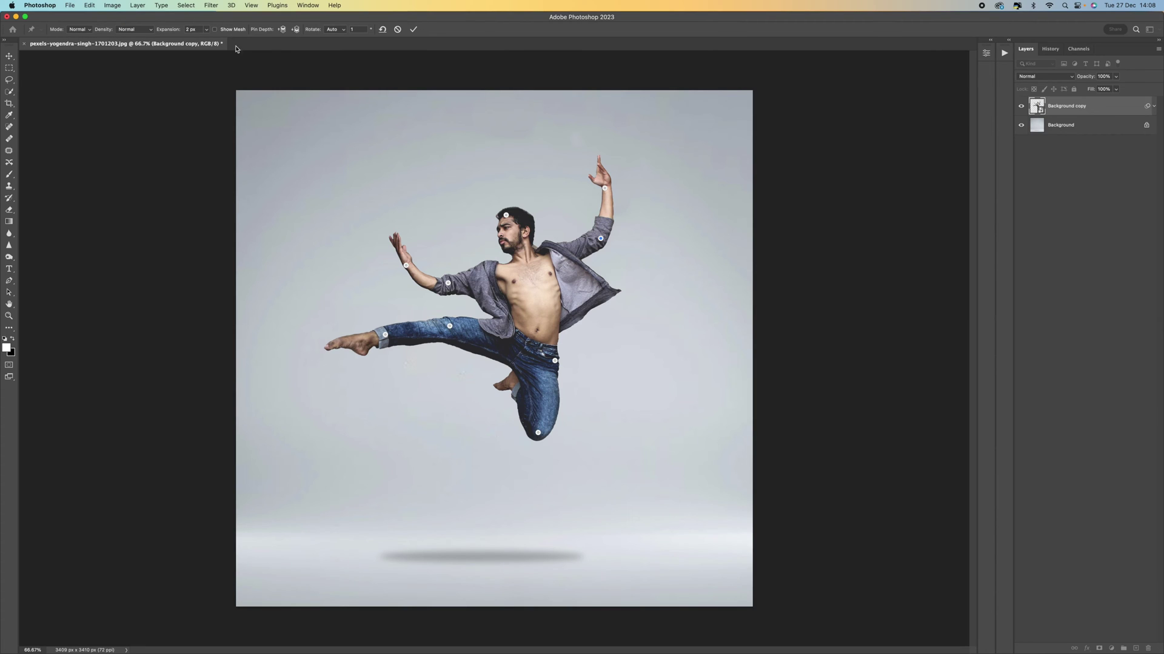
Show the mesh, switch to Rigid mode, and add a shin pin to reshape the leg
click(215, 30)
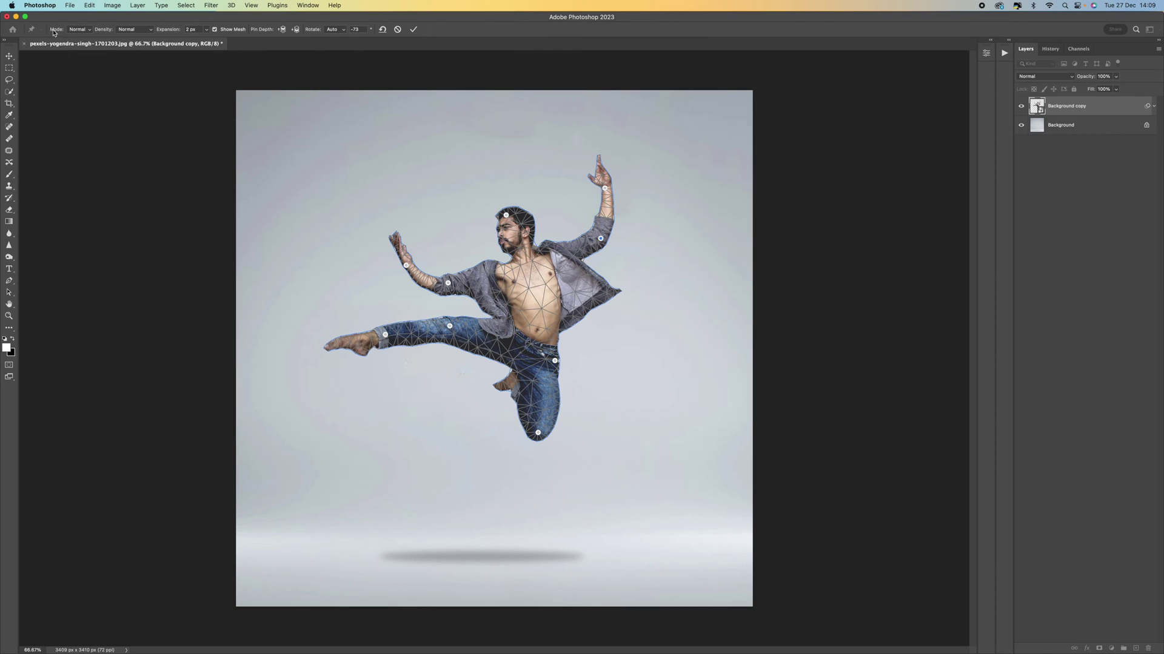
click(90, 30)
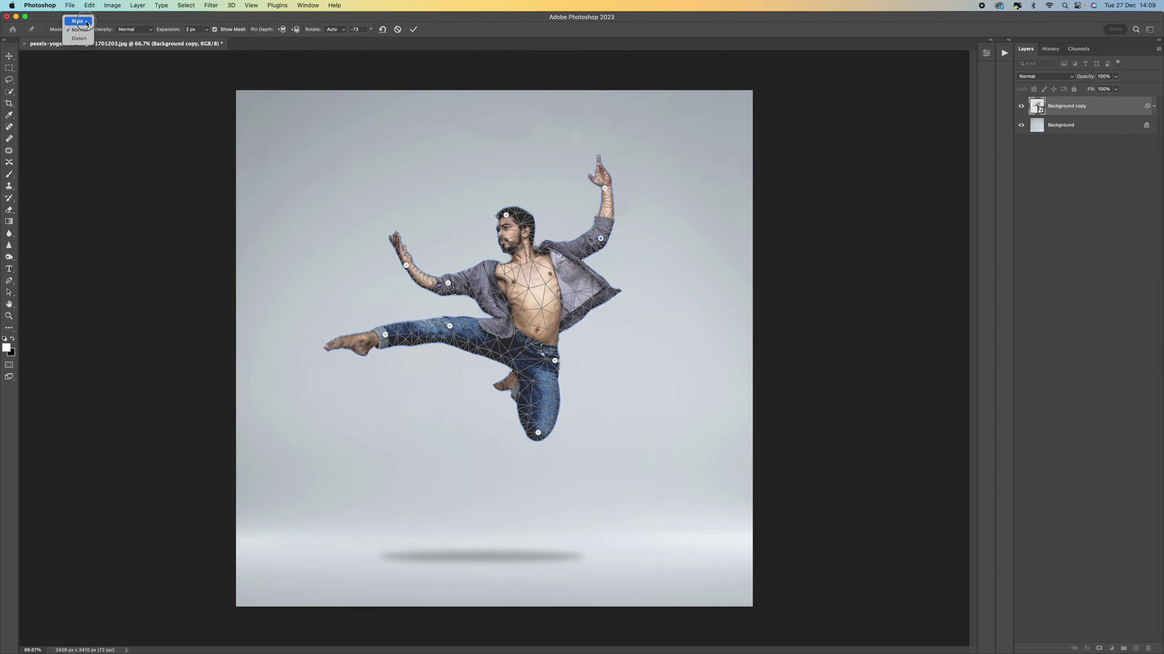
click(80, 22)
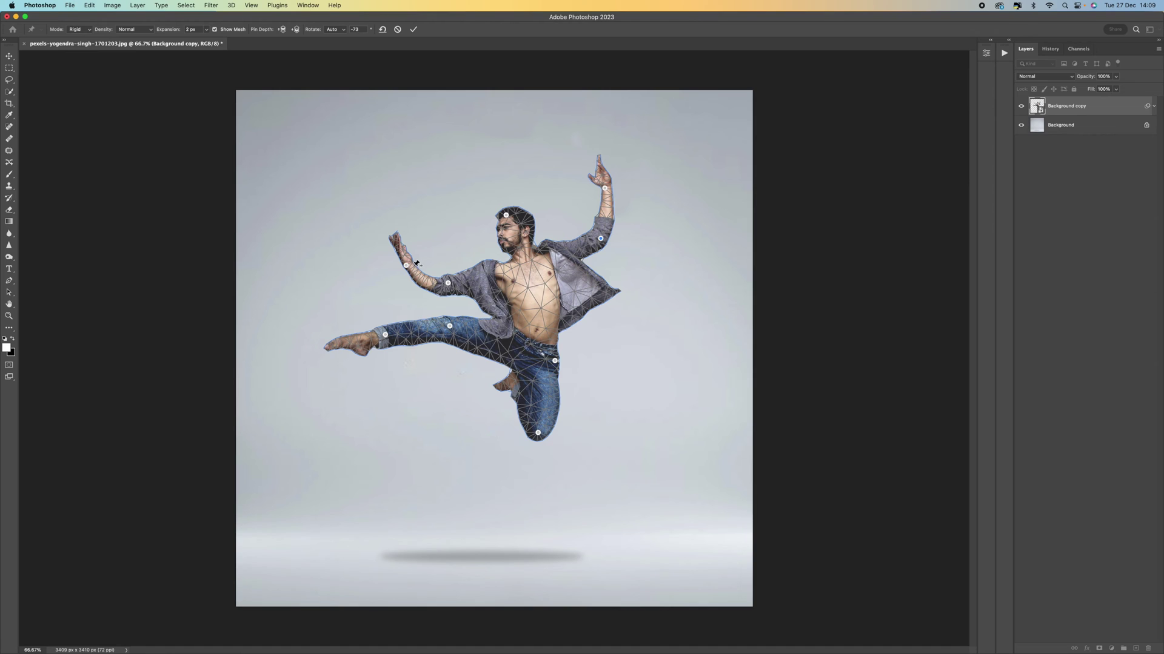
drag(410, 270, 449, 285)
drag(386, 334, 390, 353)
mouse_move(449, 326)
mouse_down()
mouse_move(461, 327)
mouse_move(448, 325)
mouse_up()
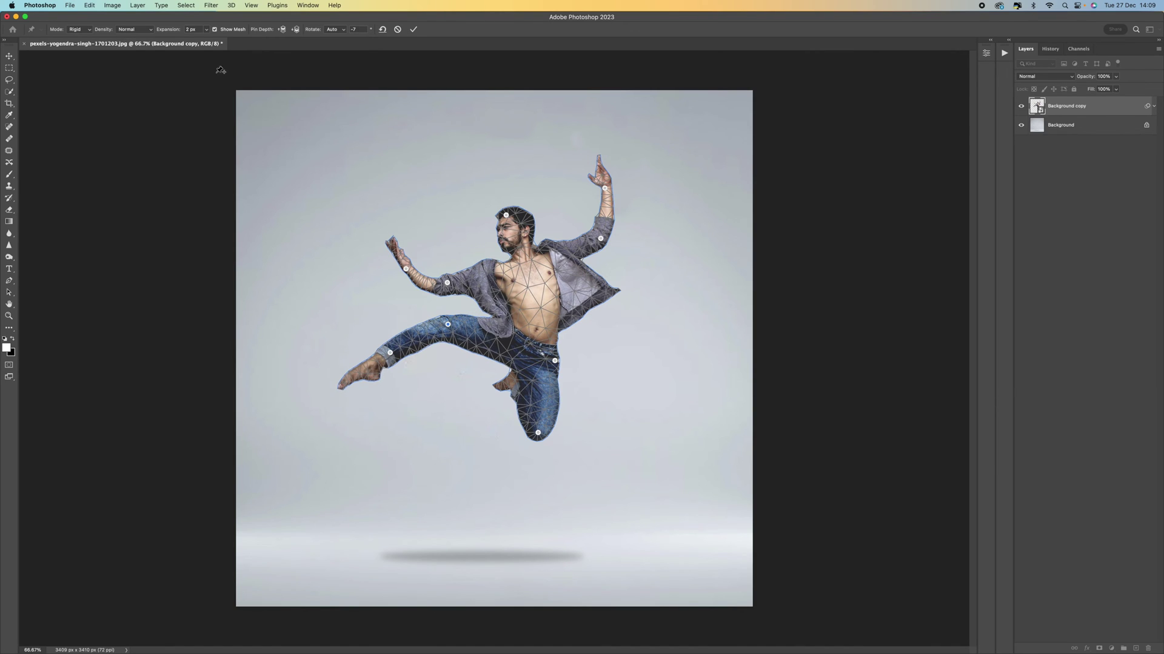
Switch to Distort mode and swing the lower leg and foot down-left
click(79, 29)
click(79, 46)
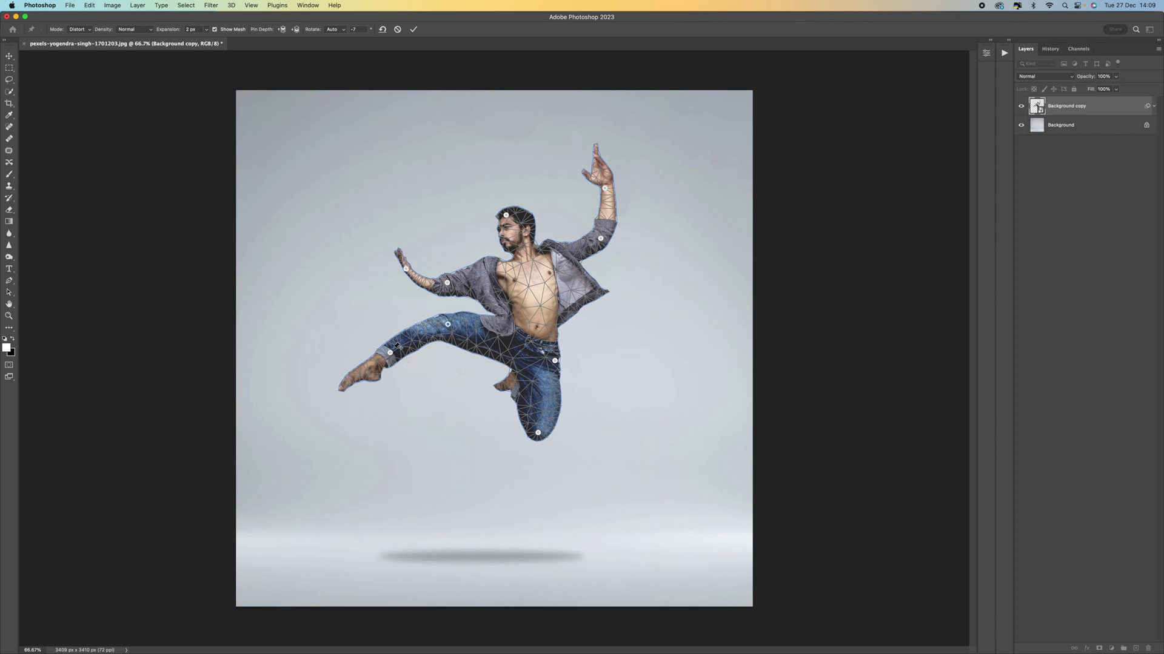
mouse_move(391, 356)
mouse_down()
mouse_move(331, 416)
mouse_move(409, 363)
mouse_up()
Return the warp to Normal mode and swing the foot further left
click(81, 29)
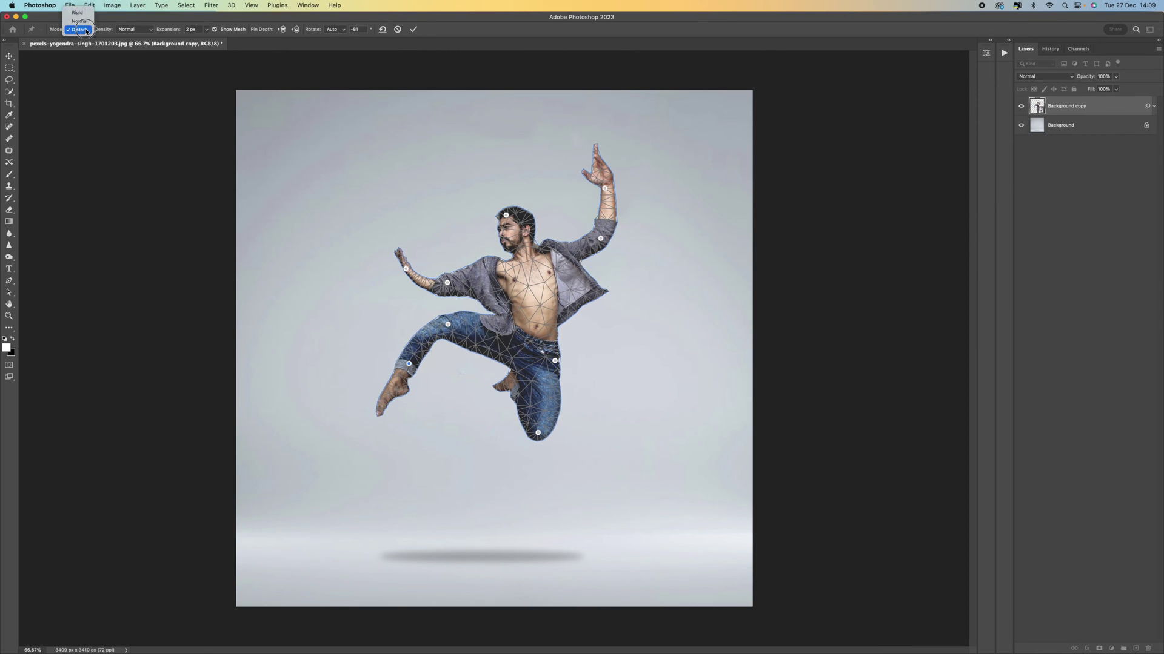
click(82, 22)
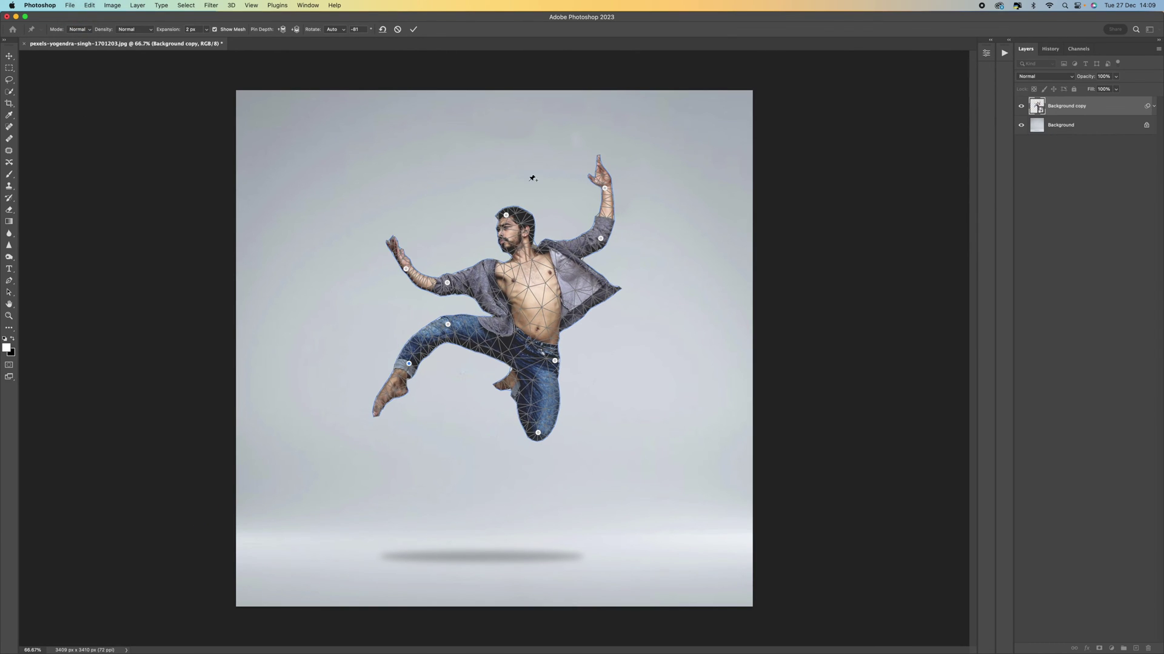
drag(409, 363, 403, 355)
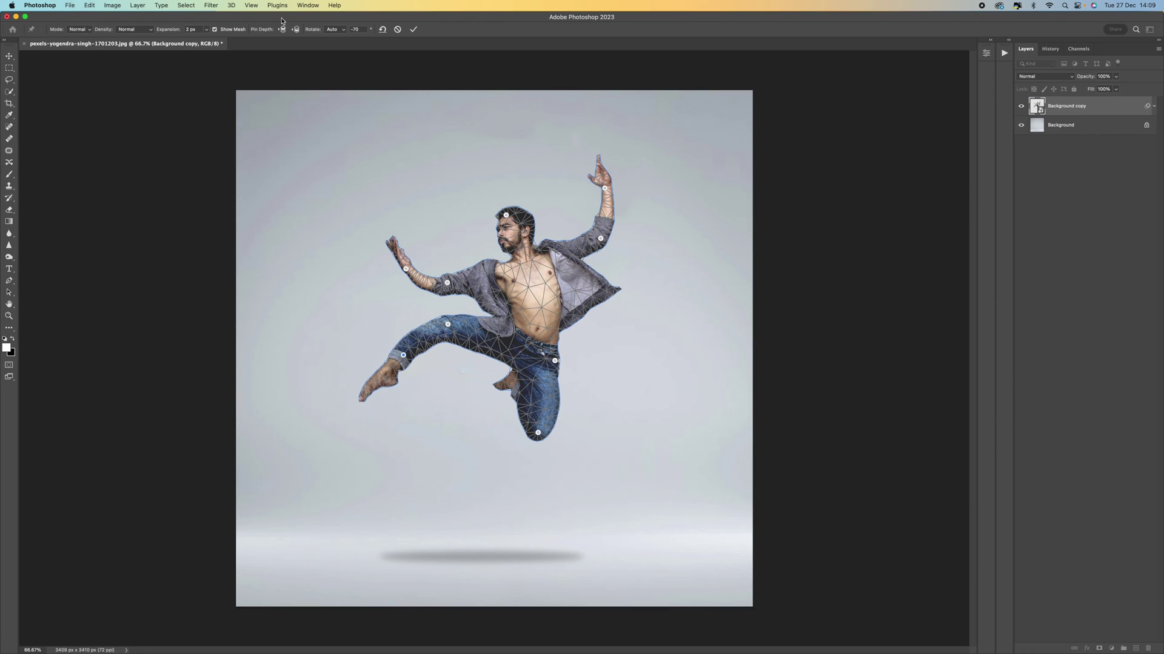
Set mesh Density to More Points, after trying Fewer Points, and zoom to 100%
click(133, 29)
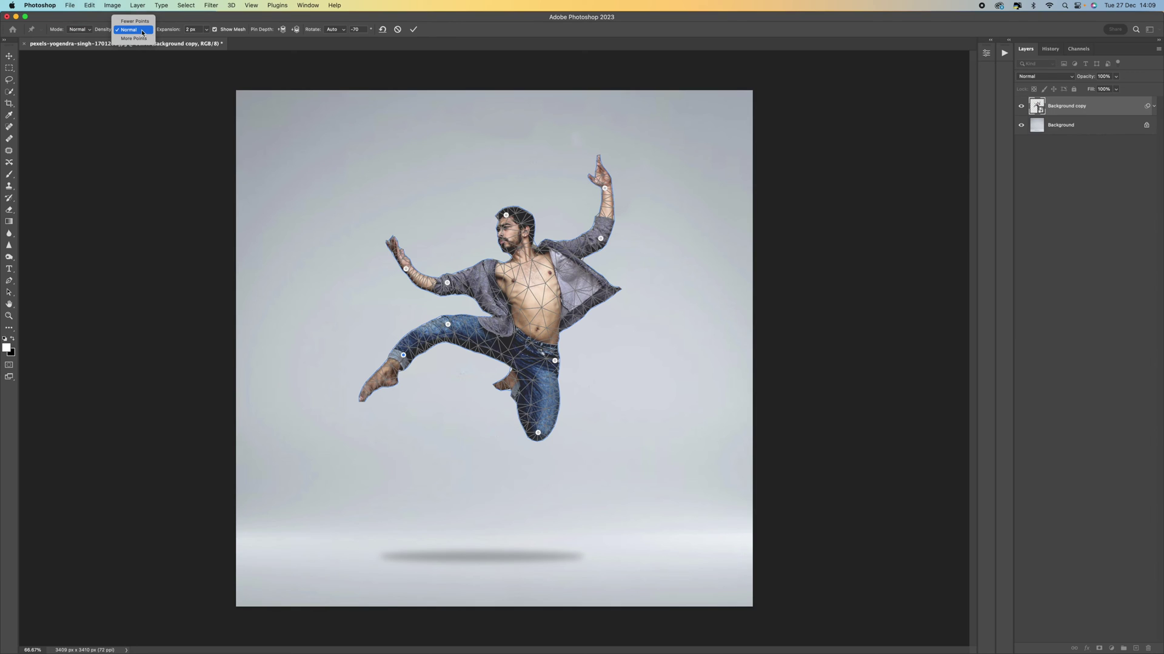
click(143, 22)
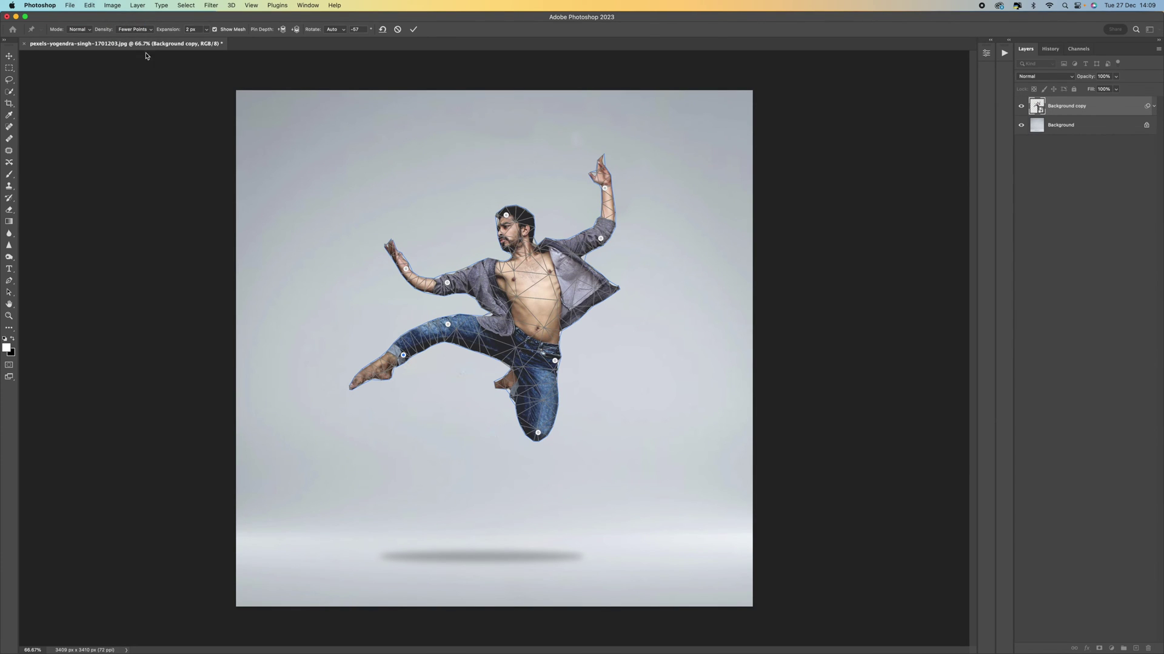
click(136, 28)
click(137, 47)
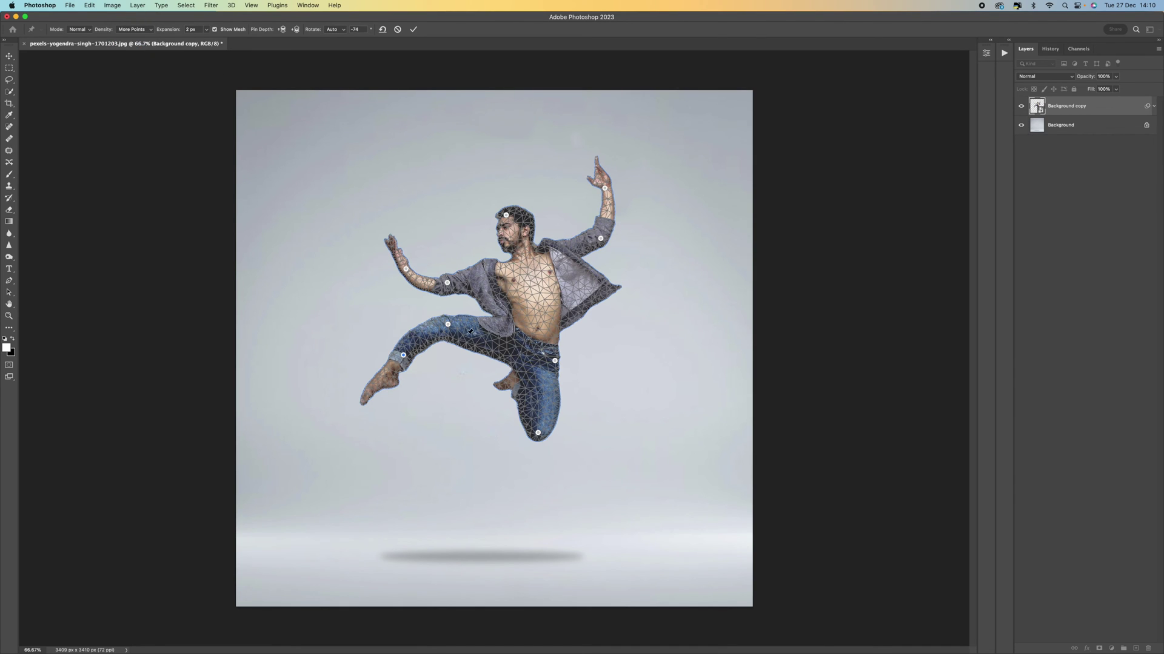
key(super+1)
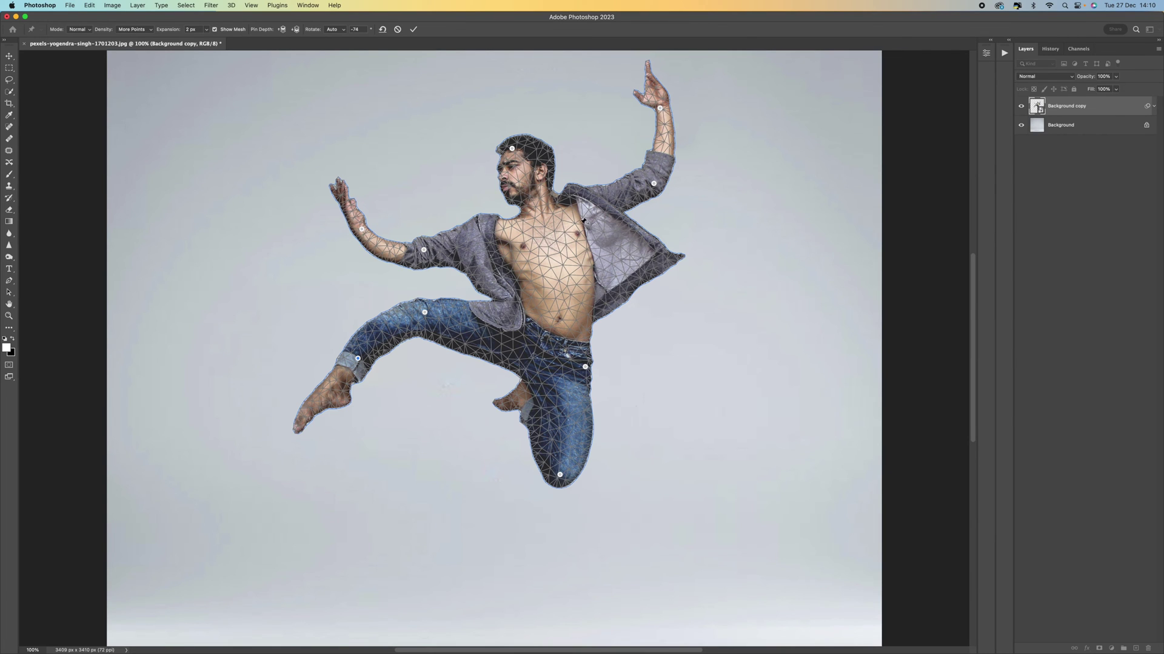
Pin the upper chest, lower chest and jacket side, then drag them to reshape the torso
click(577, 241)
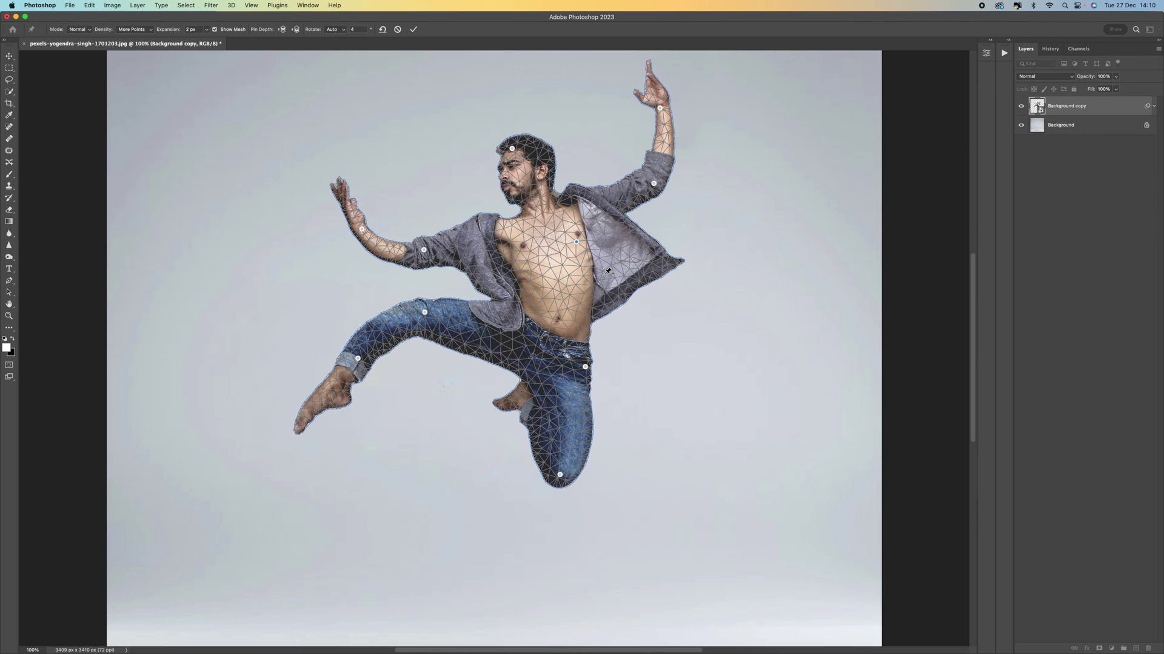
click(574, 284)
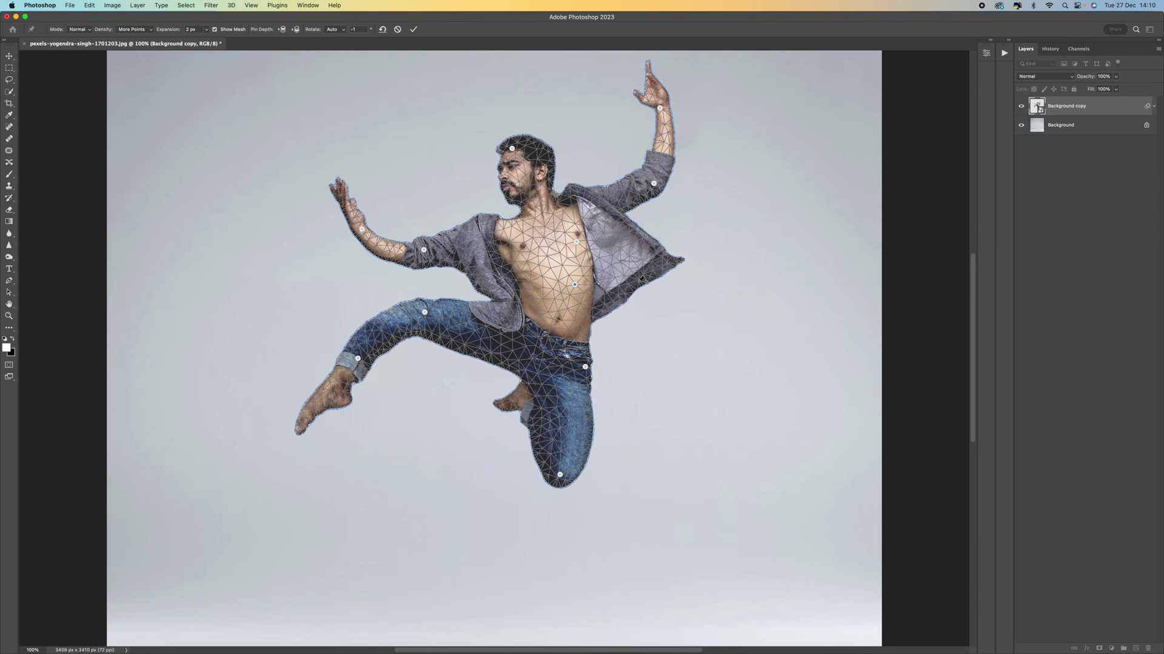
click(478, 282)
mouse_move(478, 282)
mouse_down()
mouse_move(491, 256)
mouse_move(476, 273)
mouse_up()
drag(575, 286, 555, 273)
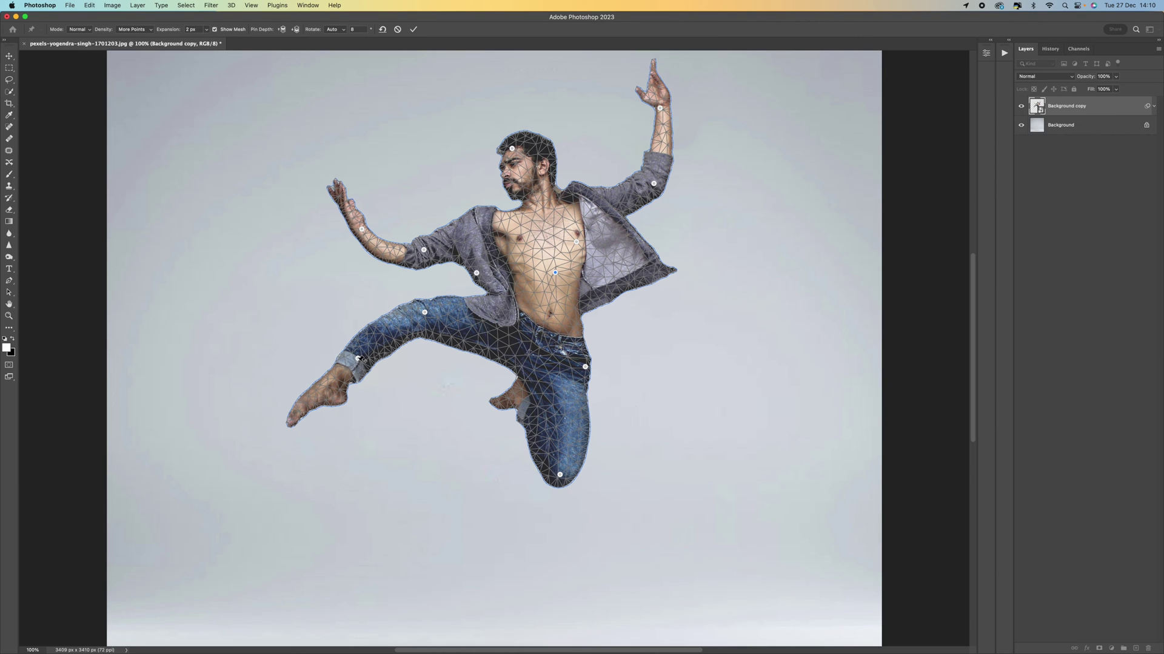
Swing the lower leg and foot left, pin and rotate the foot, and nudge the bent lower leg
drag(358, 361, 257, 379)
click(279, 384)
click(495, 399)
drag(495, 399, 500, 403)
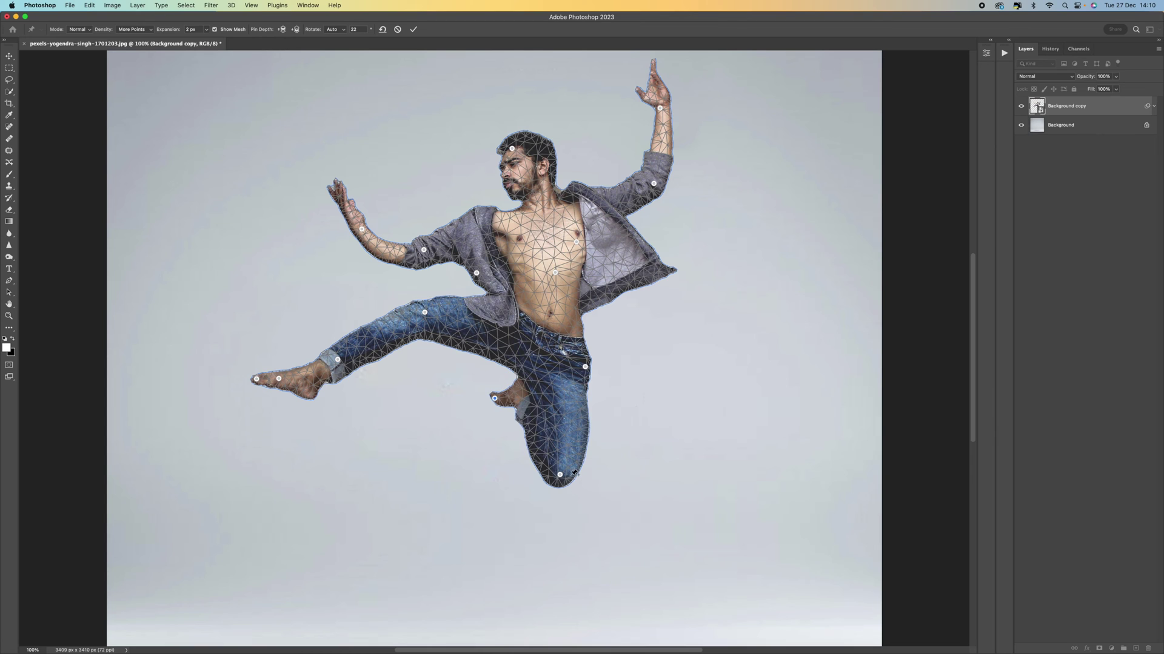
click(572, 420)
drag(573, 420, 569, 412)
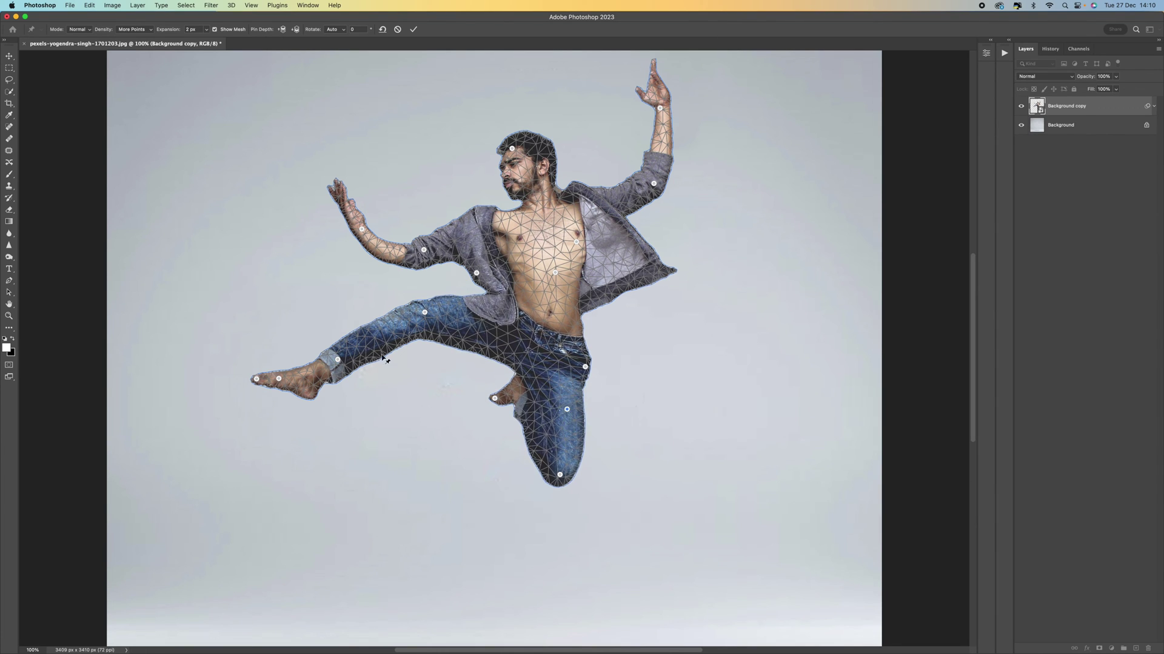
Bend the extended leg at the shin and knee, then raise mesh Expansion to 100 px
drag(337, 358, 376, 345)
drag(426, 313, 428, 321)
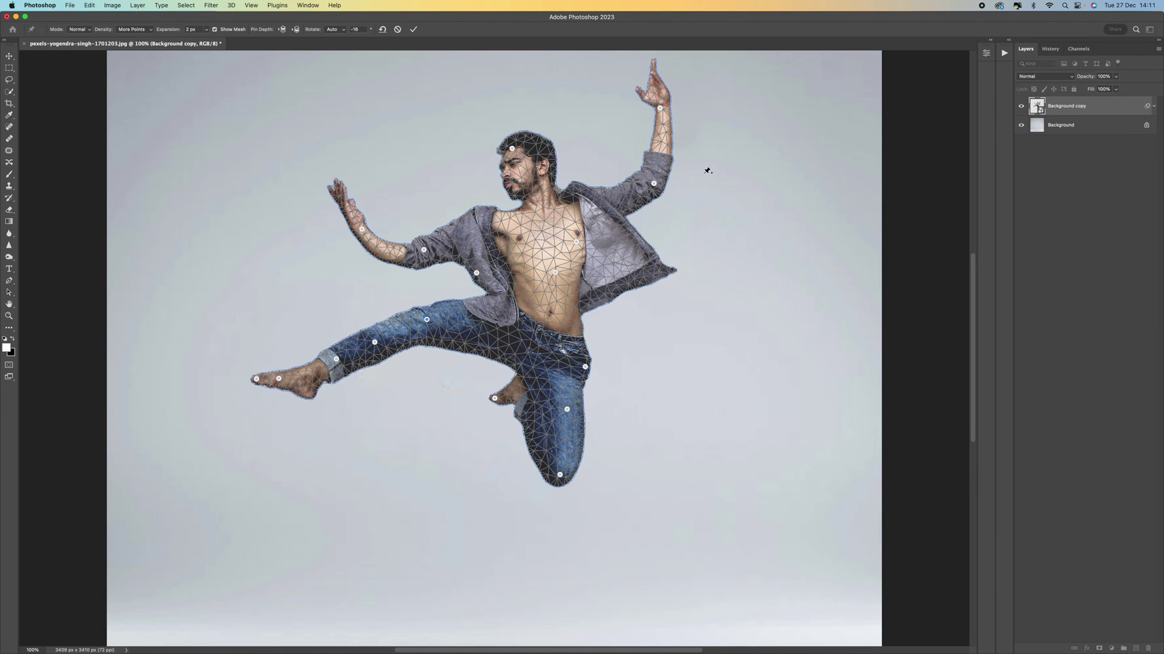
click(206, 30)
drag(209, 44, 246, 45)
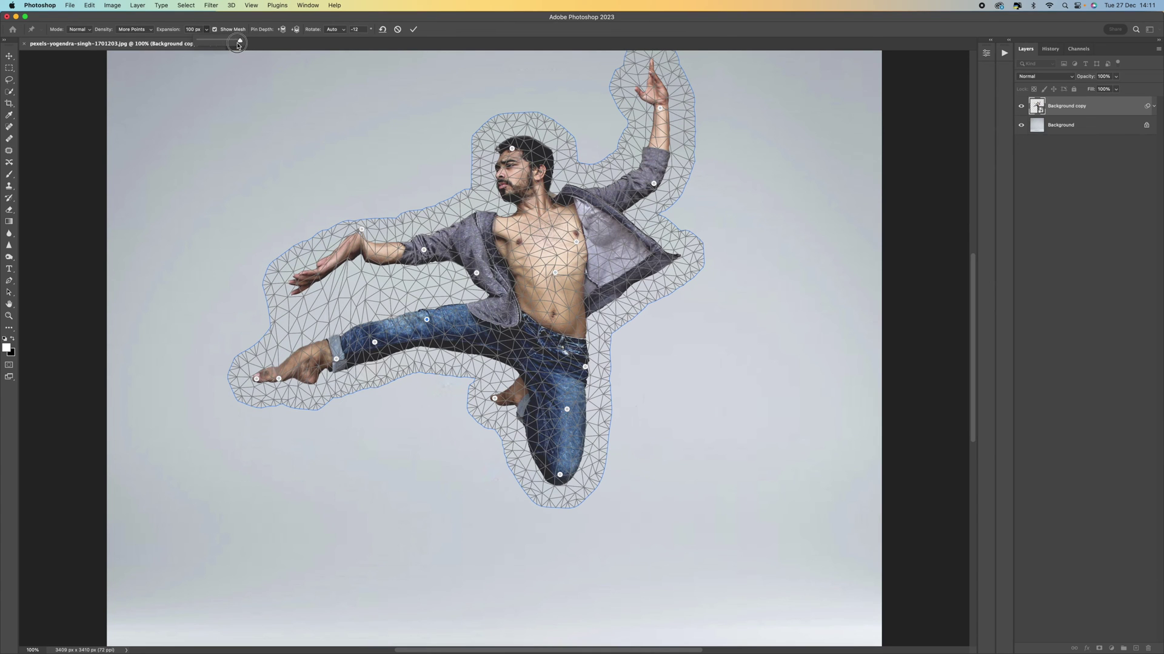
Try lowering the mesh Expansion, then cancel so it stays at 2 px around the dancer
click(217, 43)
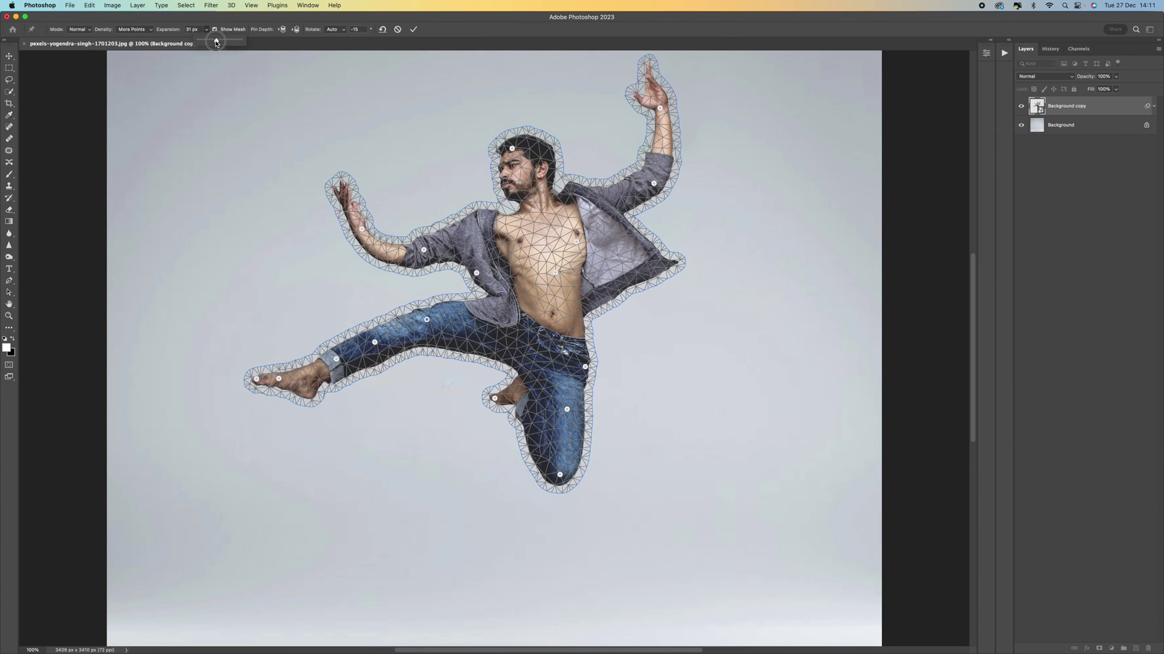
drag(212, 43, 225, 42)
key(Escape)
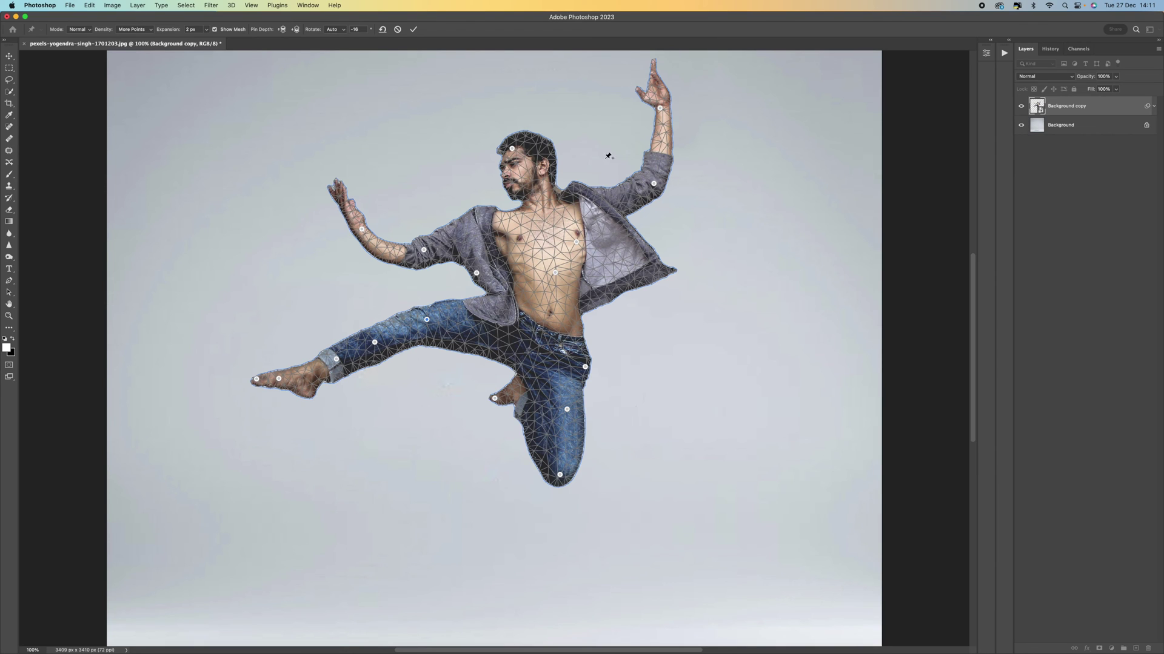
Bend the raised arm down so the hand sits behind the head, and pull the elbow left
drag(659, 109, 568, 160)
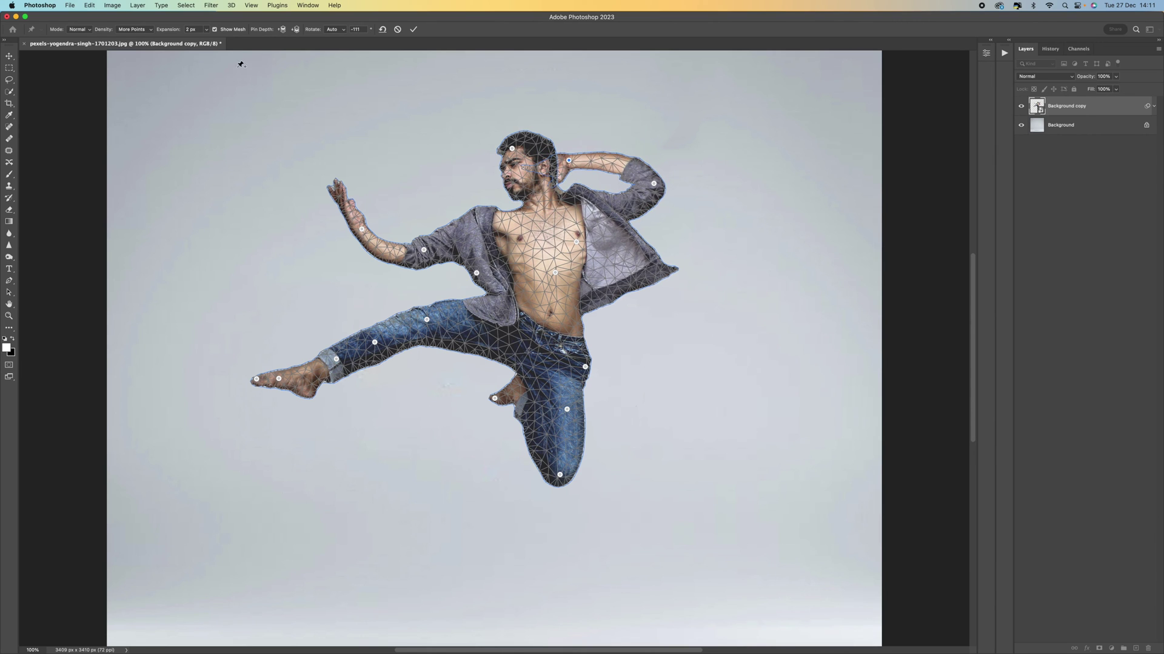
click(222, 31)
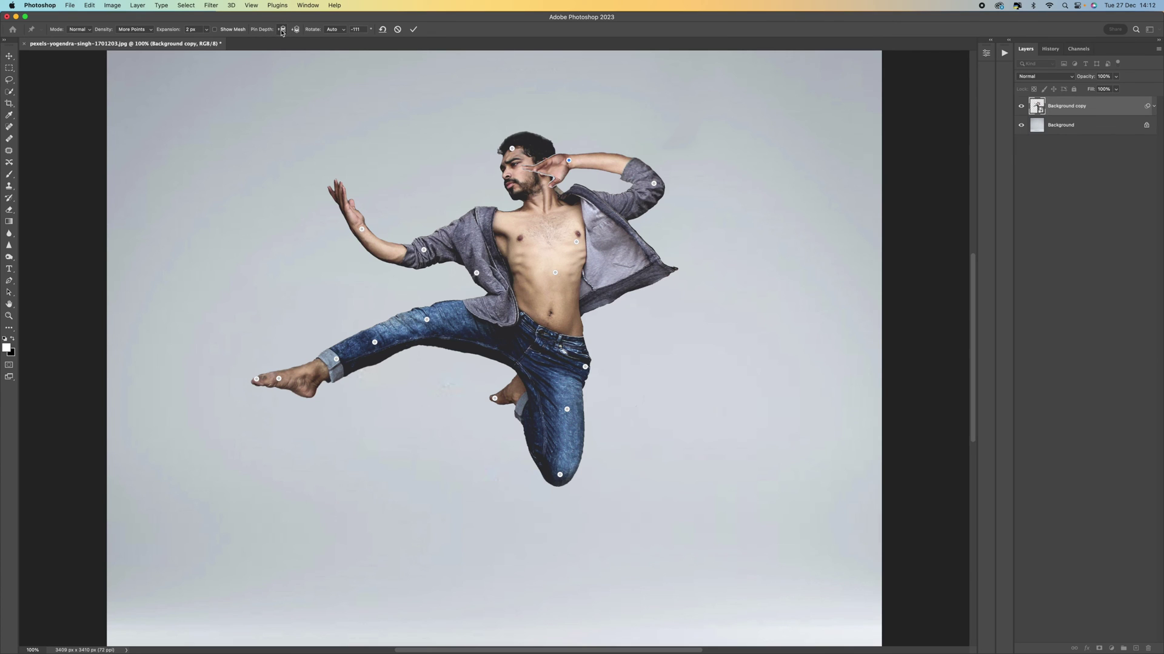
click(238, 30)
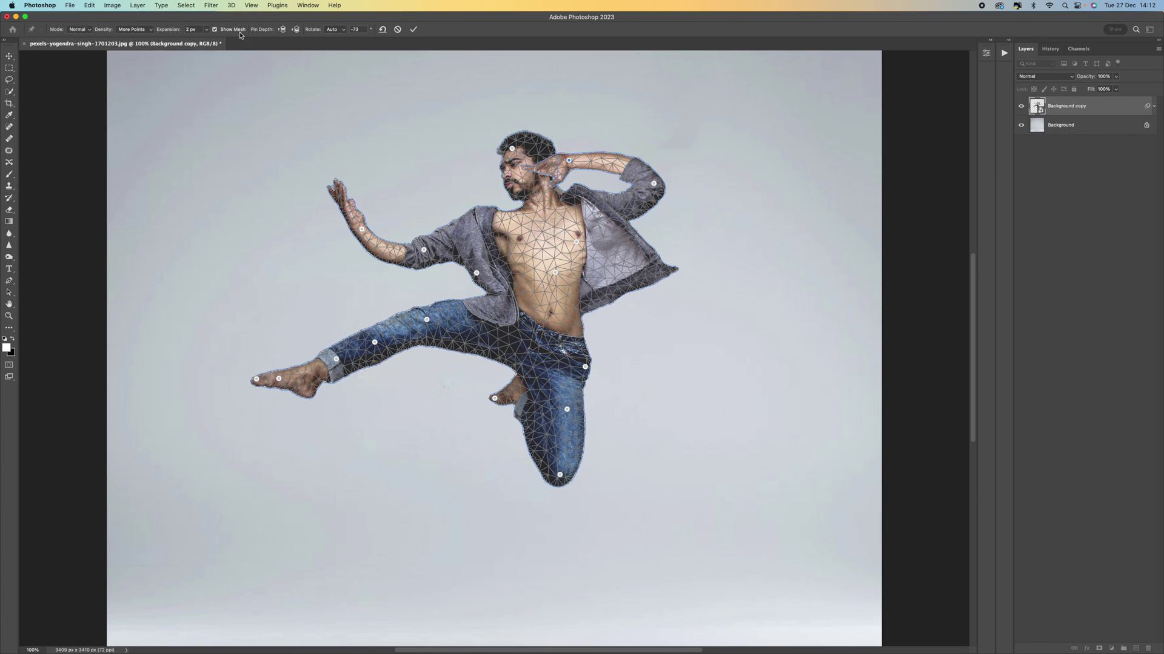
click(296, 31)
drag(568, 161, 580, 157)
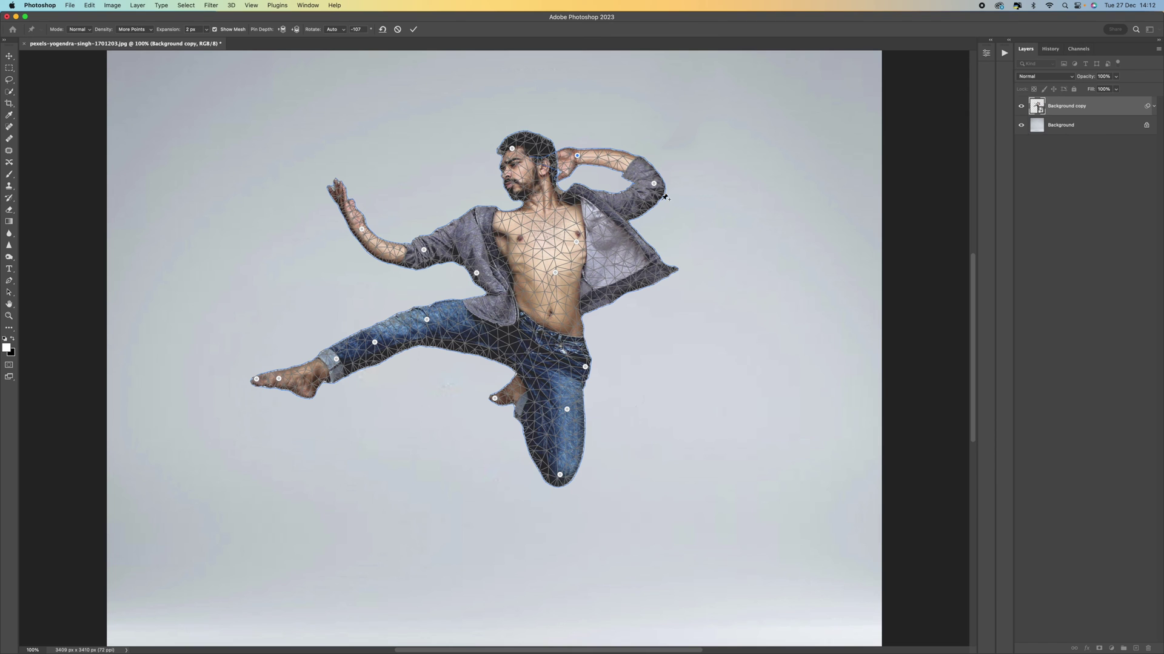
drag(653, 183, 631, 184)
Pin the jacket edge and chest, then nudge the selected jacket and forearm pins into place
drag(674, 269, 588, 286)
click(588, 288)
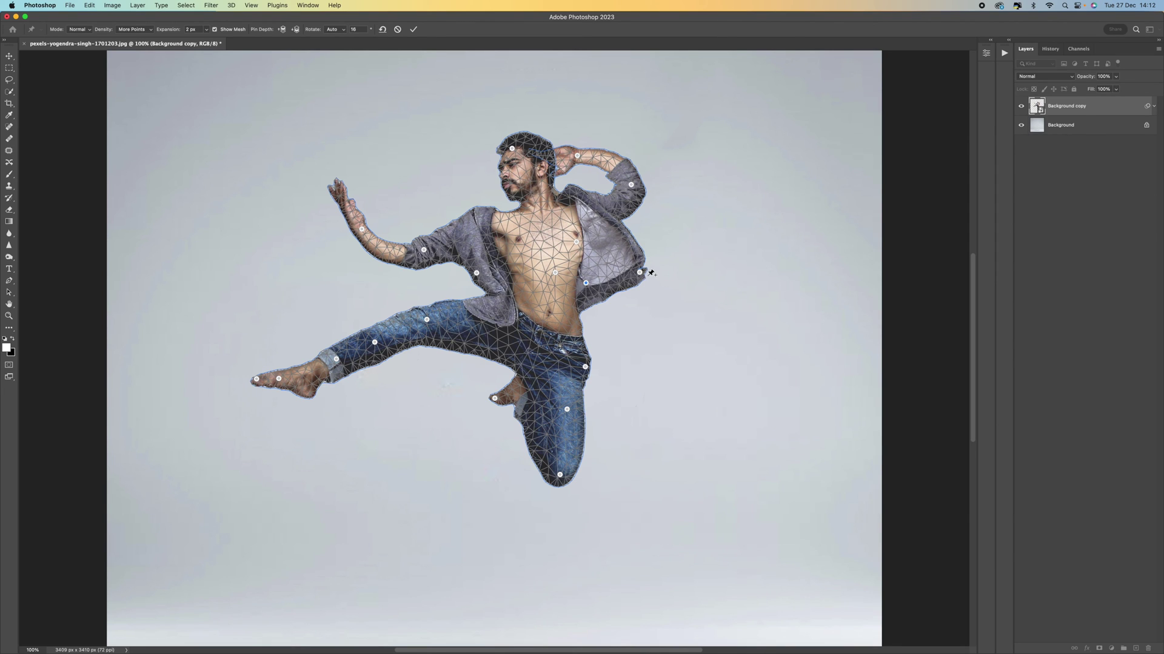
shift+click(640, 273)
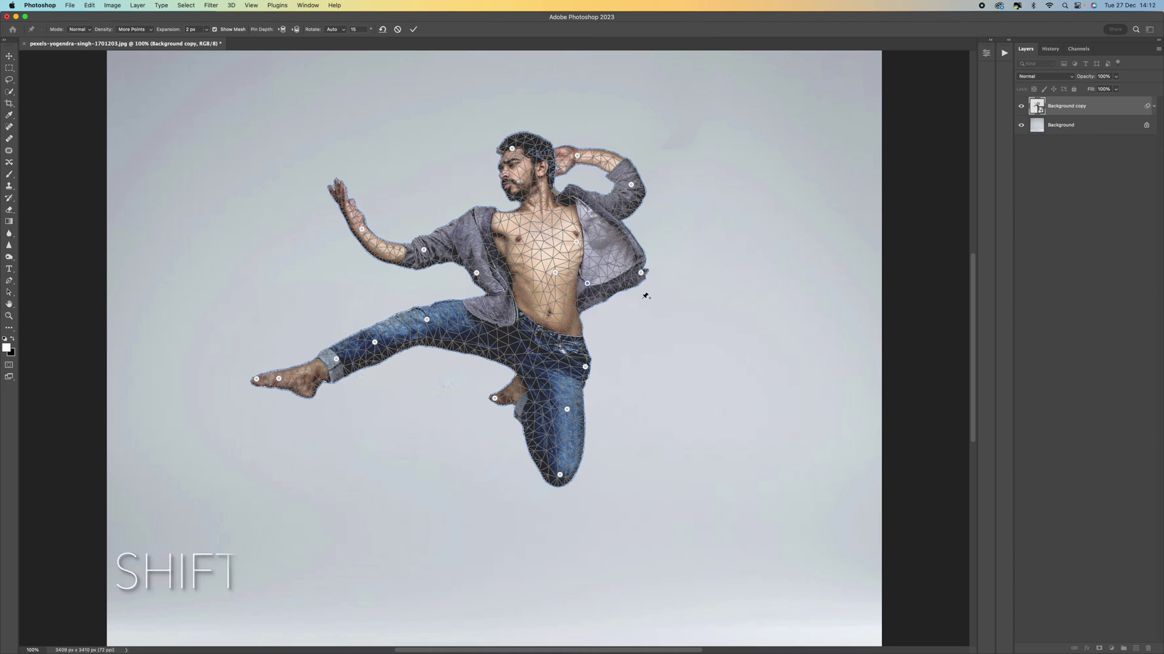
shift+click(577, 242)
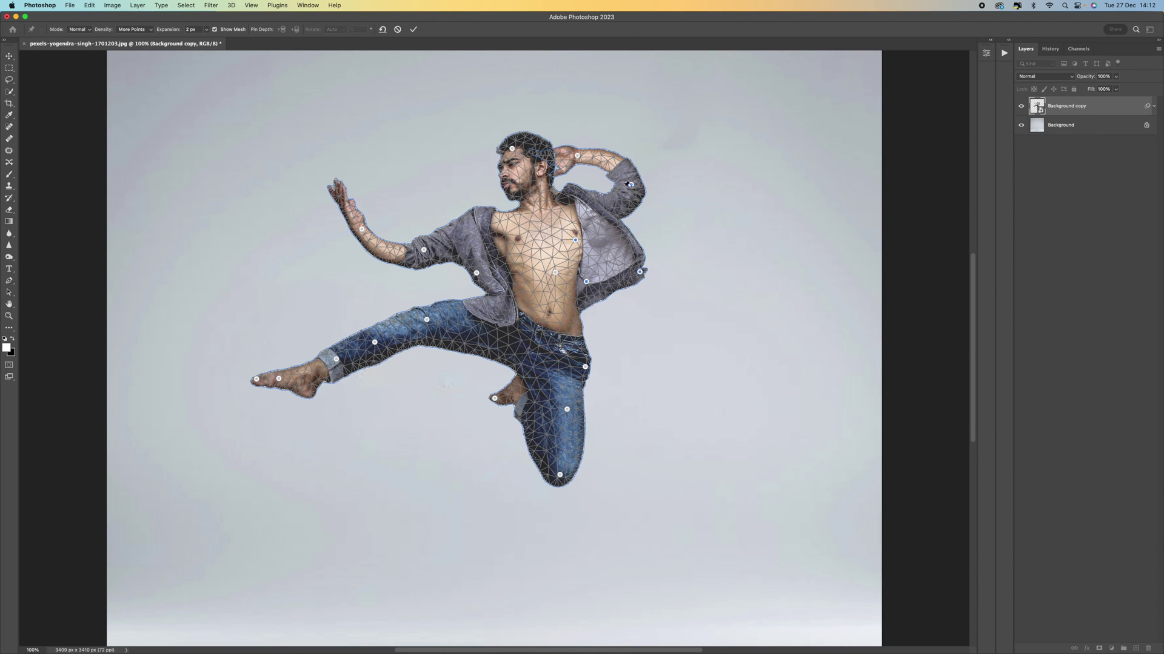
drag(578, 158, 576, 158)
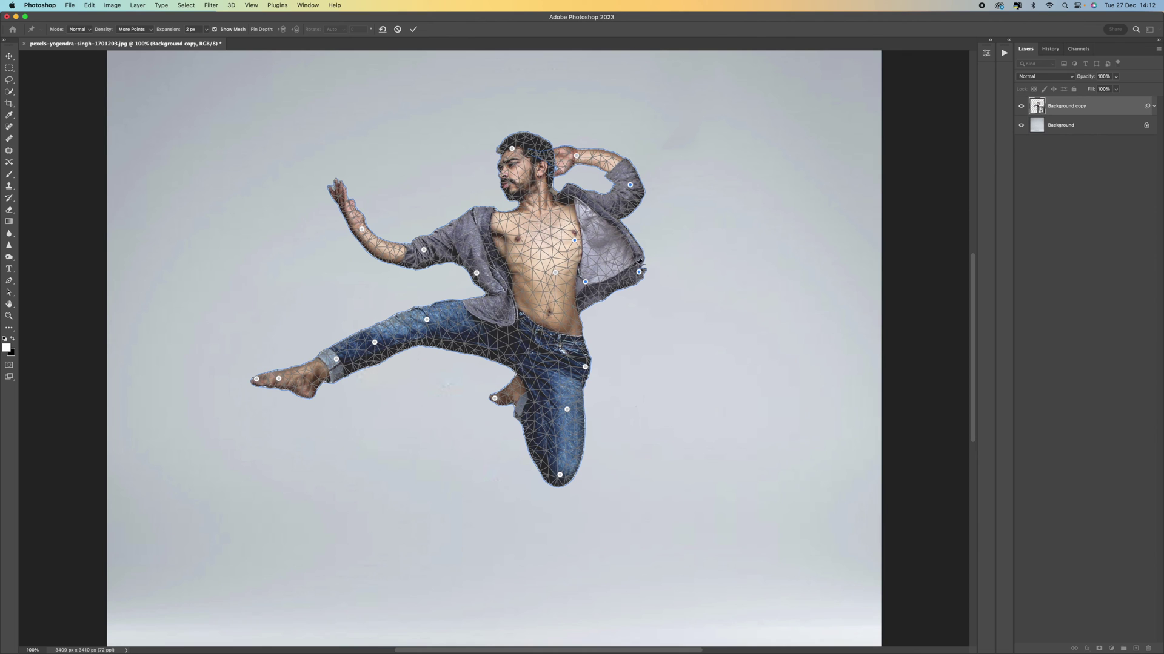
drag(642, 276, 640, 267)
mouse_move(583, 158)
mouse_down()
mouse_move(623, 139)
mouse_move(567, 152)
mouse_up()
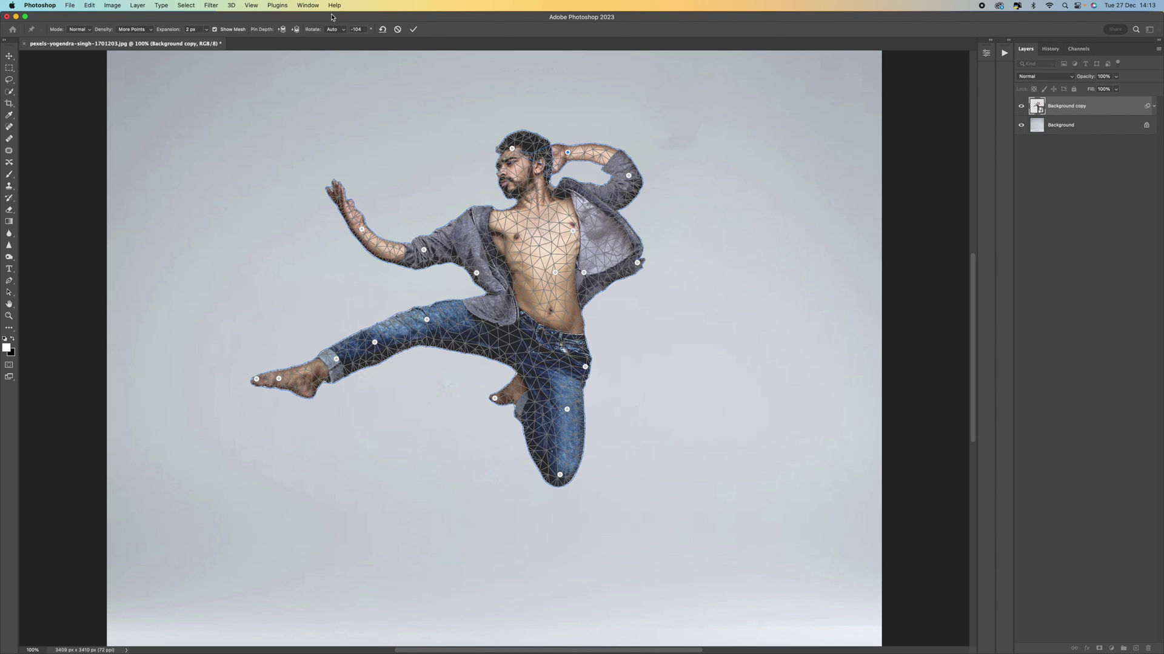
With the mesh hidden, lift the hand high and pull the elbow, wrist and fingertips outward to the right
click(215, 29)
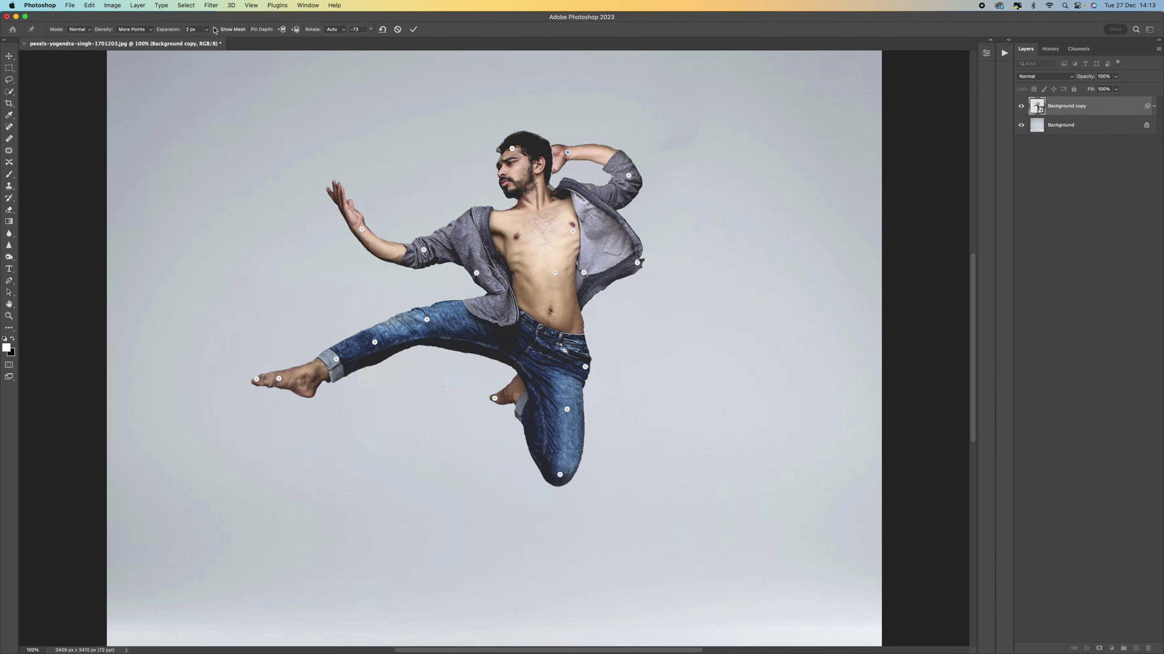
drag(570, 154, 690, 139)
click(511, 149)
drag(629, 175, 646, 180)
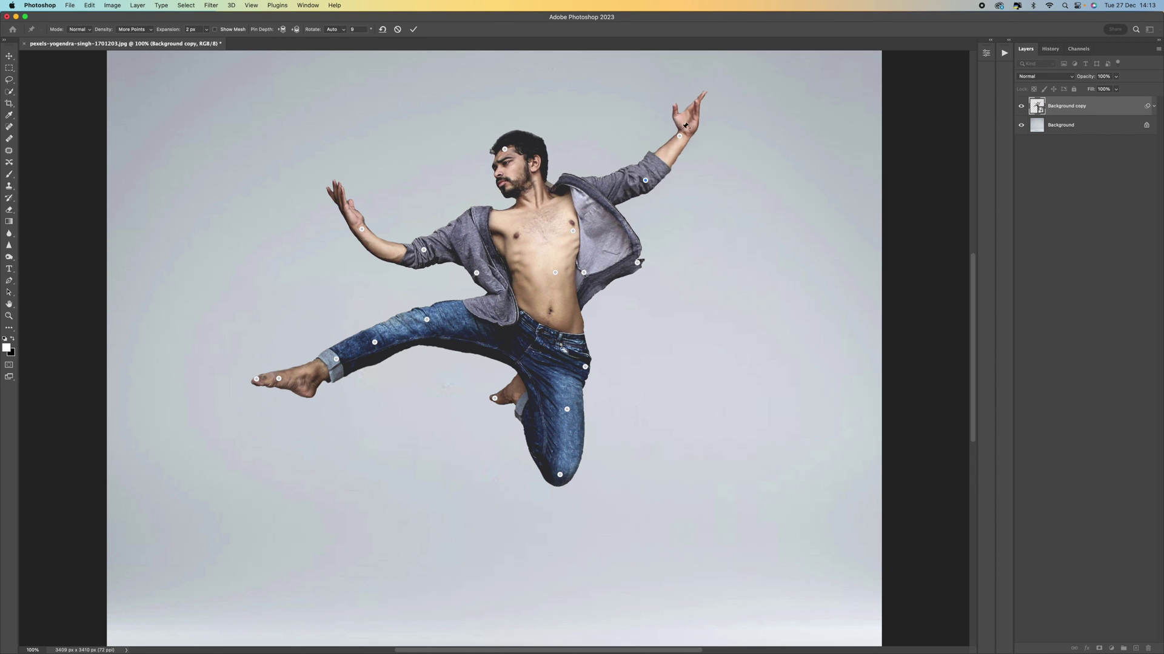
drag(680, 137, 683, 141)
drag(706, 98, 702, 95)
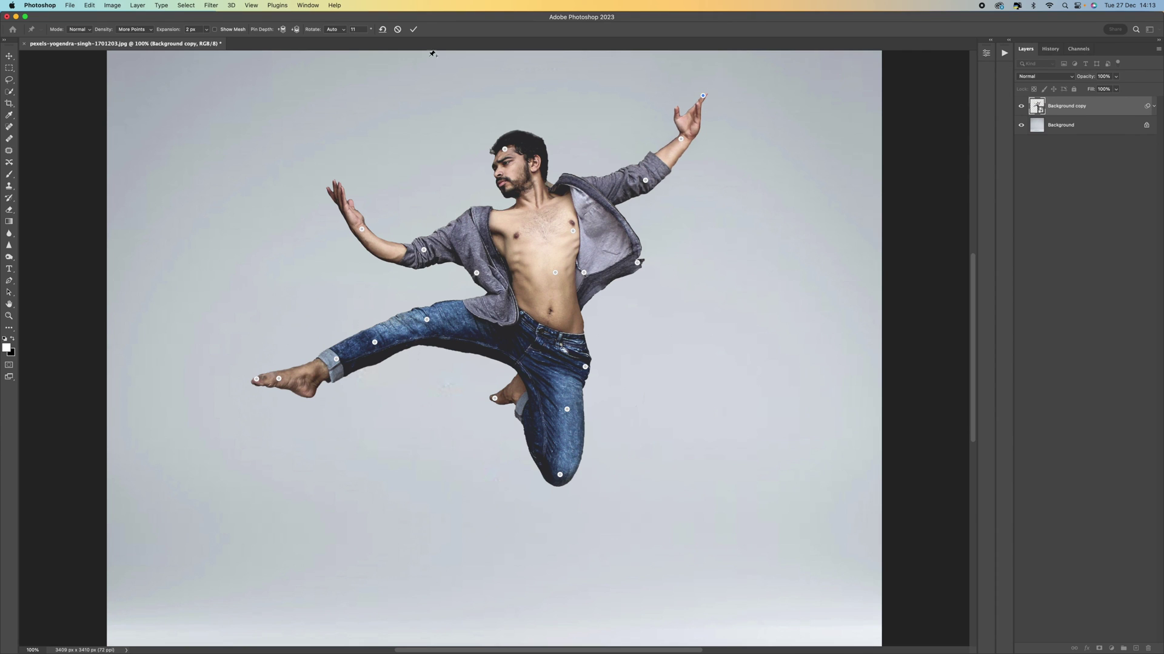
Commit the warp, fit the canvas, reopen Puppet Warp to adjust the upper-arm pin, and recommit
click(413, 29)
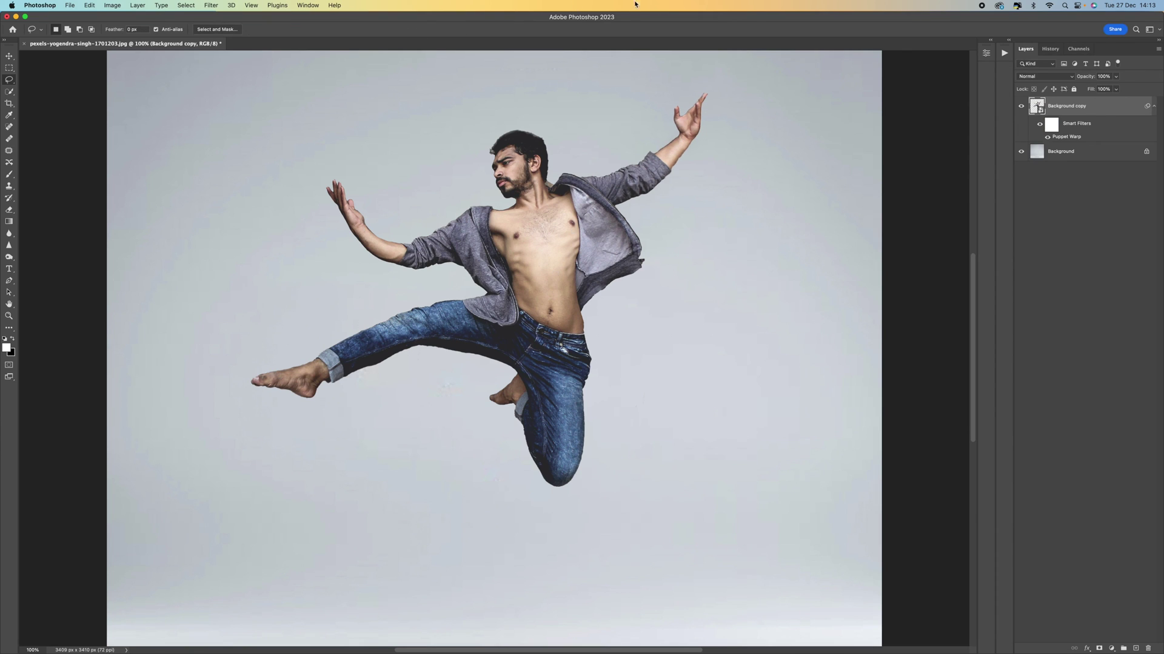
key(super+minus)
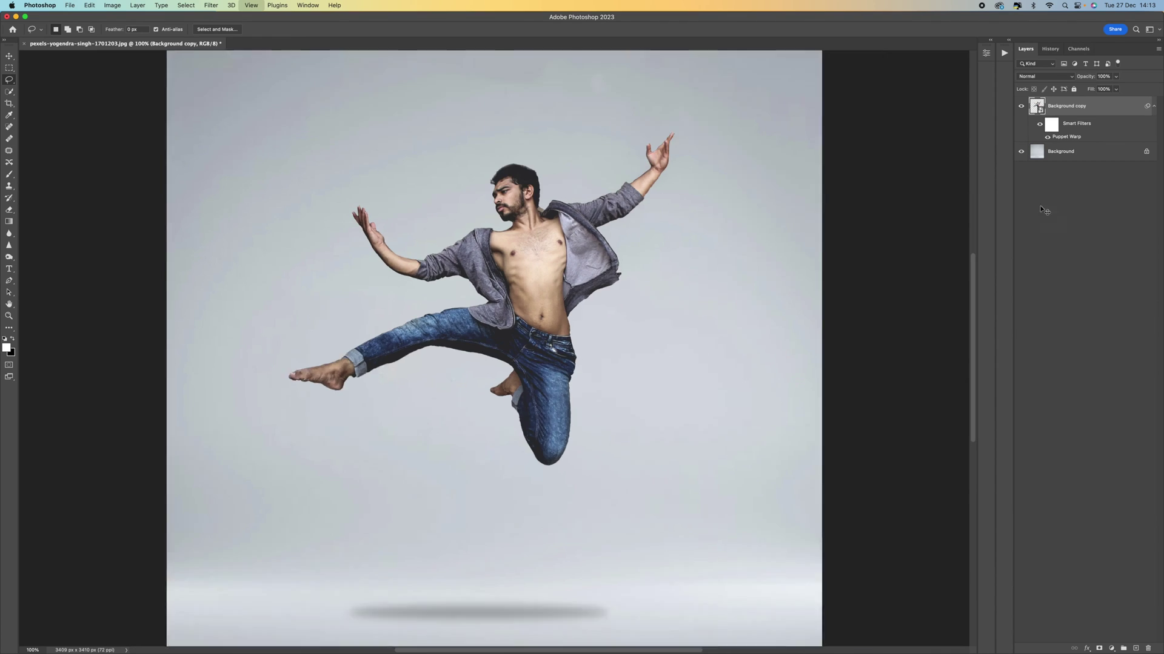
double_click(1067, 138)
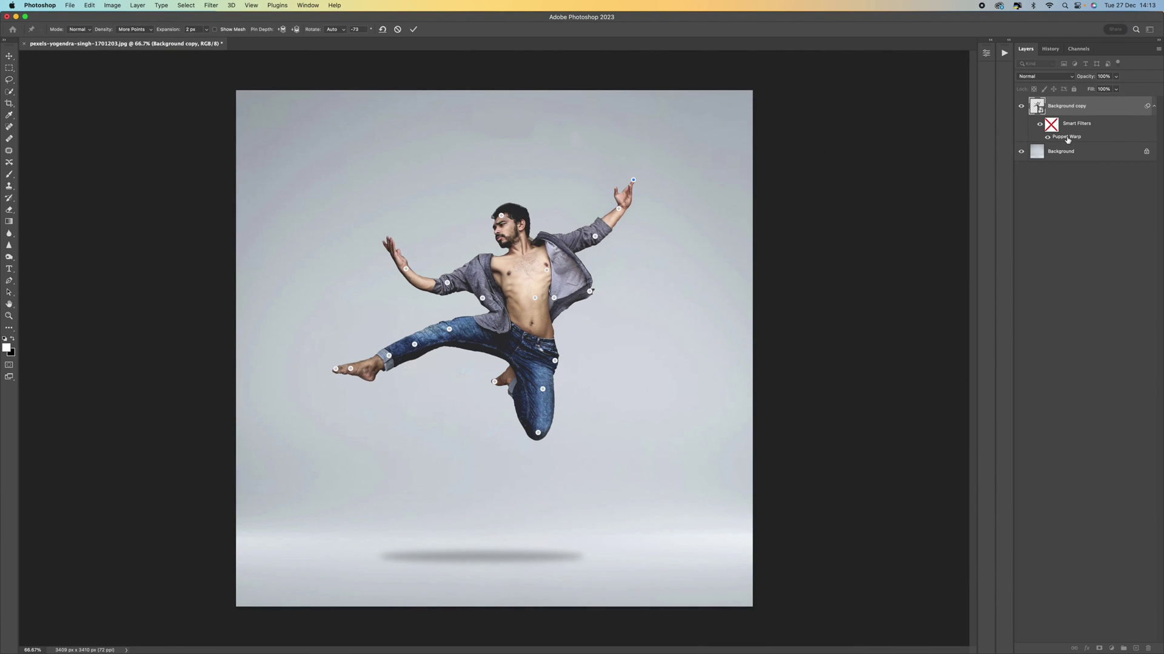
drag(447, 283, 406, 268)
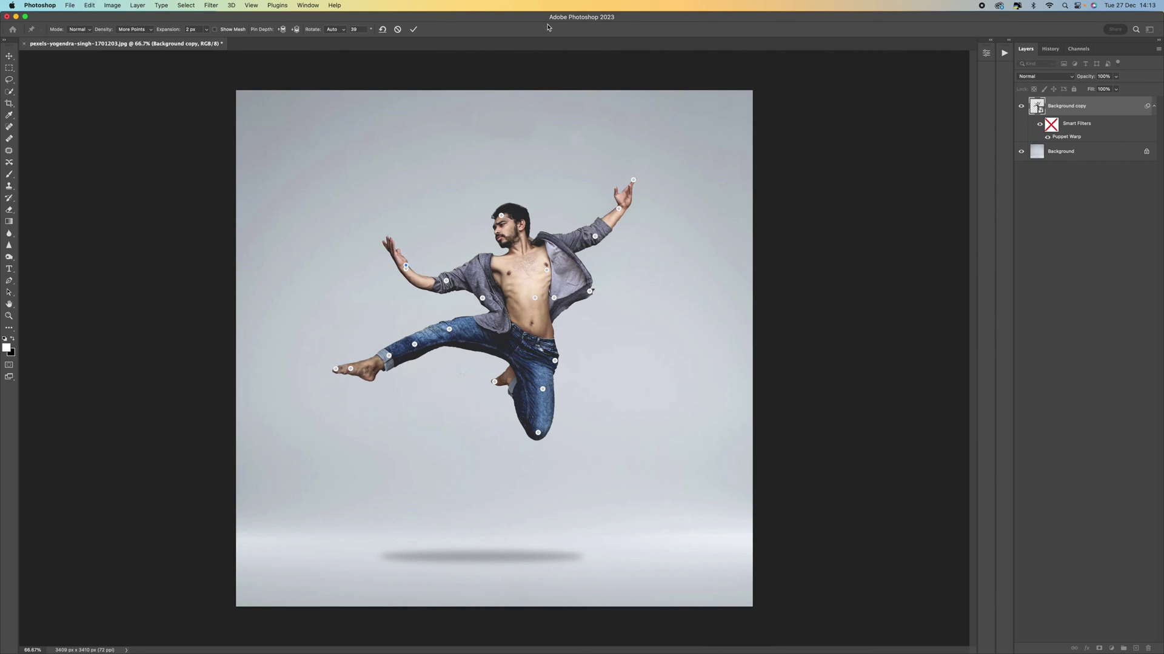
click(414, 29)
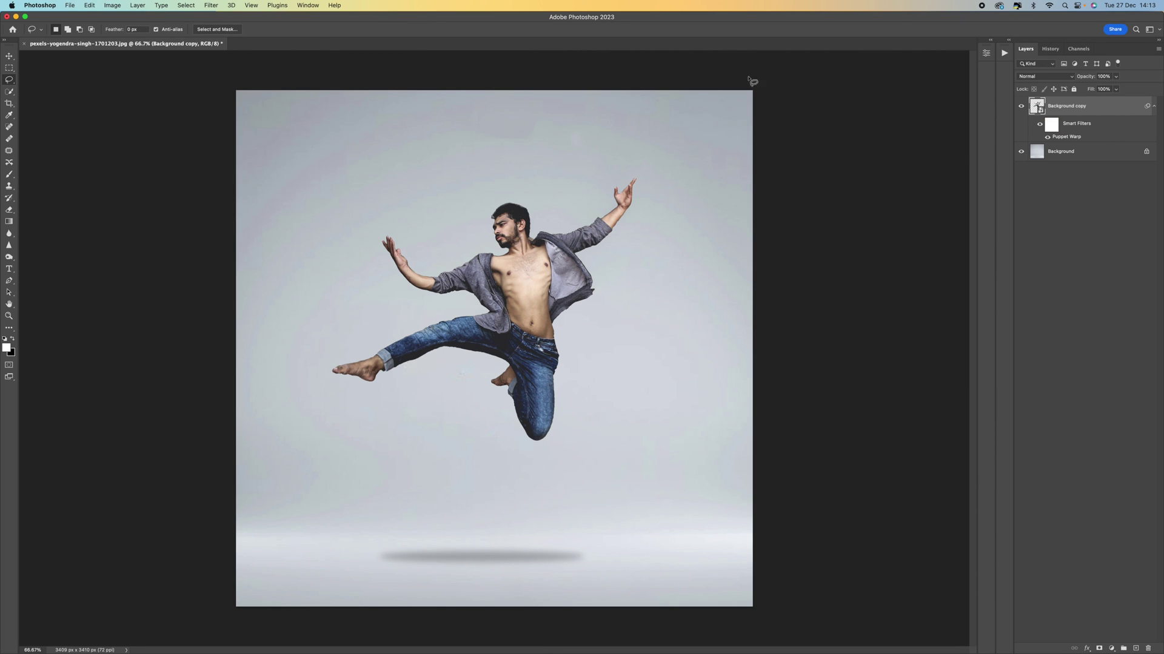
Toggle the Puppet Warp smart filter off and on to compare poses, leaving it visible
click(1048, 139)
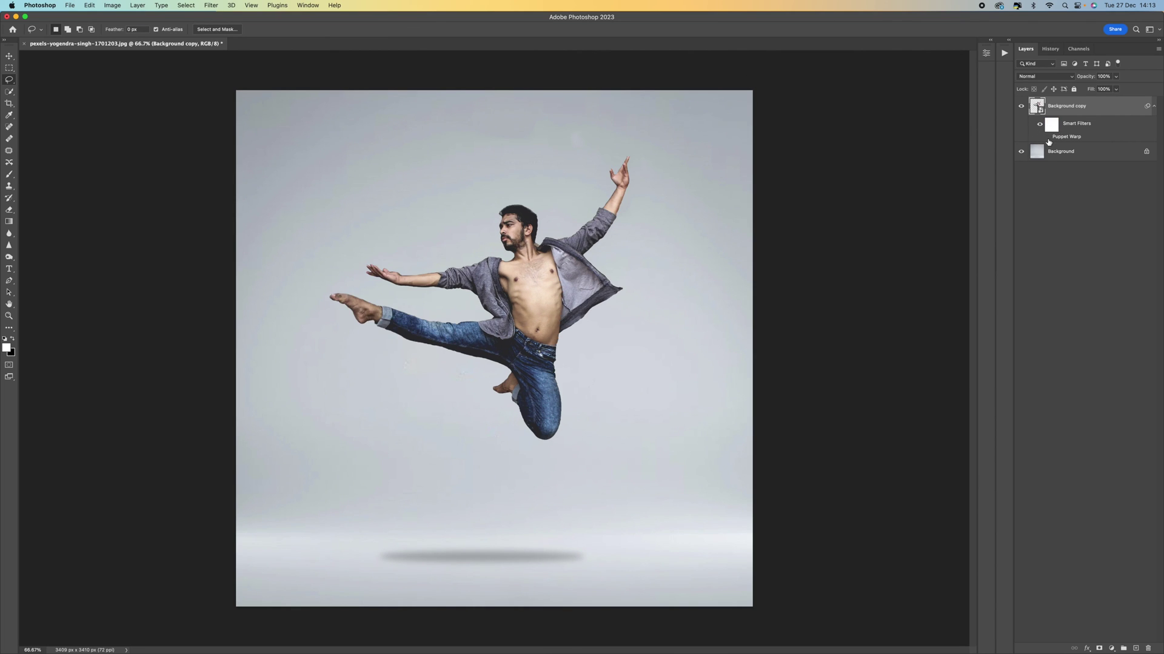
click(1048, 139)
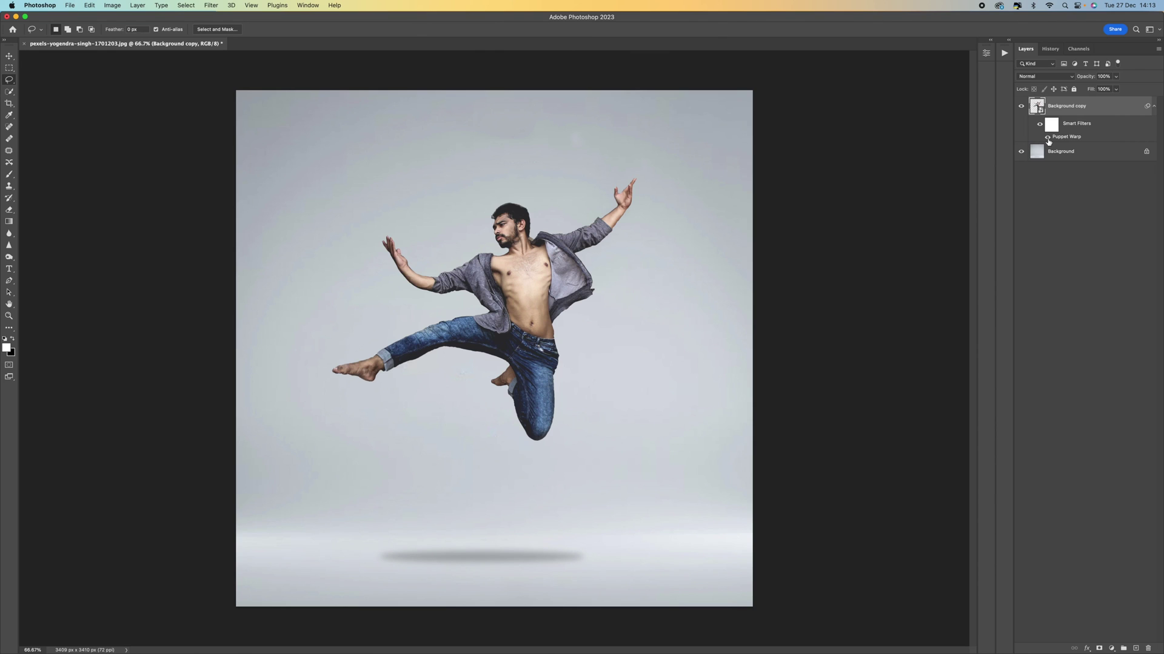
click(1048, 138)
click(1048, 139)
click(1048, 138)
click(1048, 139)
click(1048, 139)
click(1048, 138)
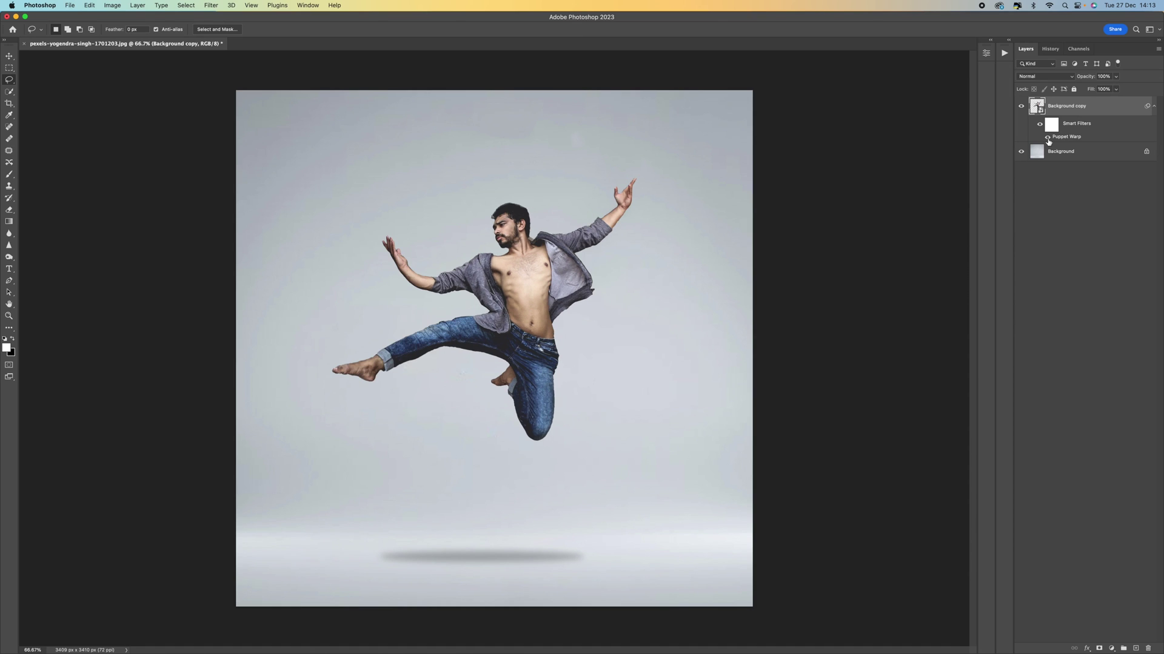